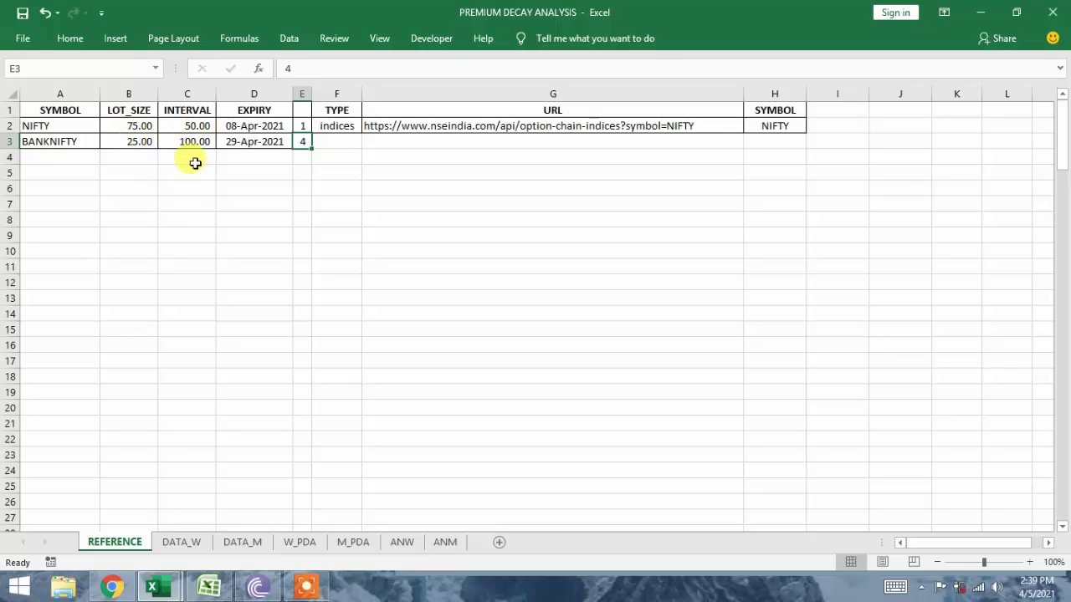
Set the NIFTY interval on the REFERENCE sheet to 100.
click(205, 126)
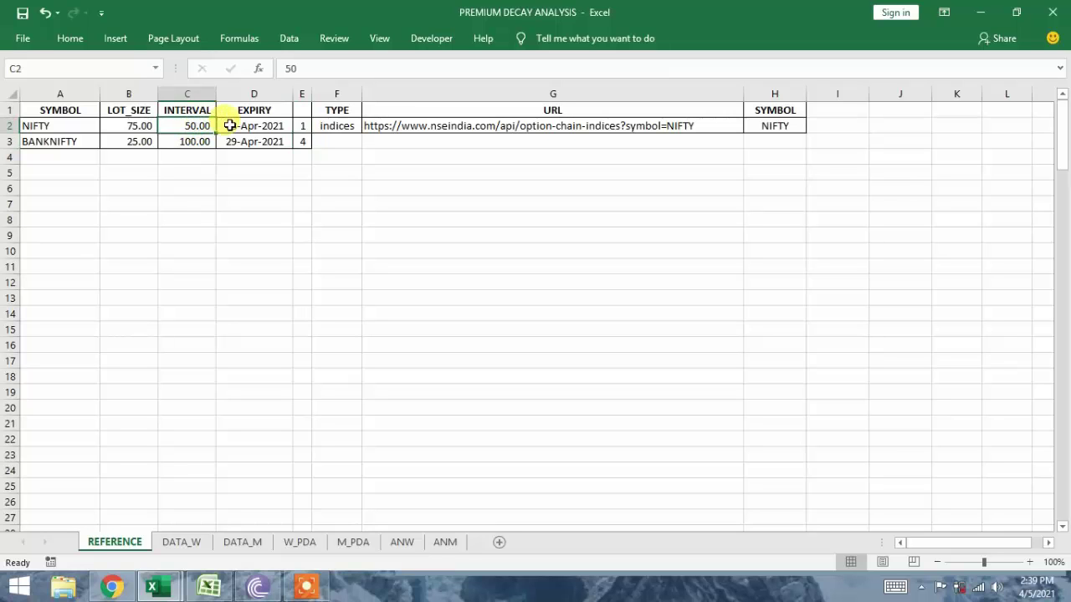
text(100)
key(Return)
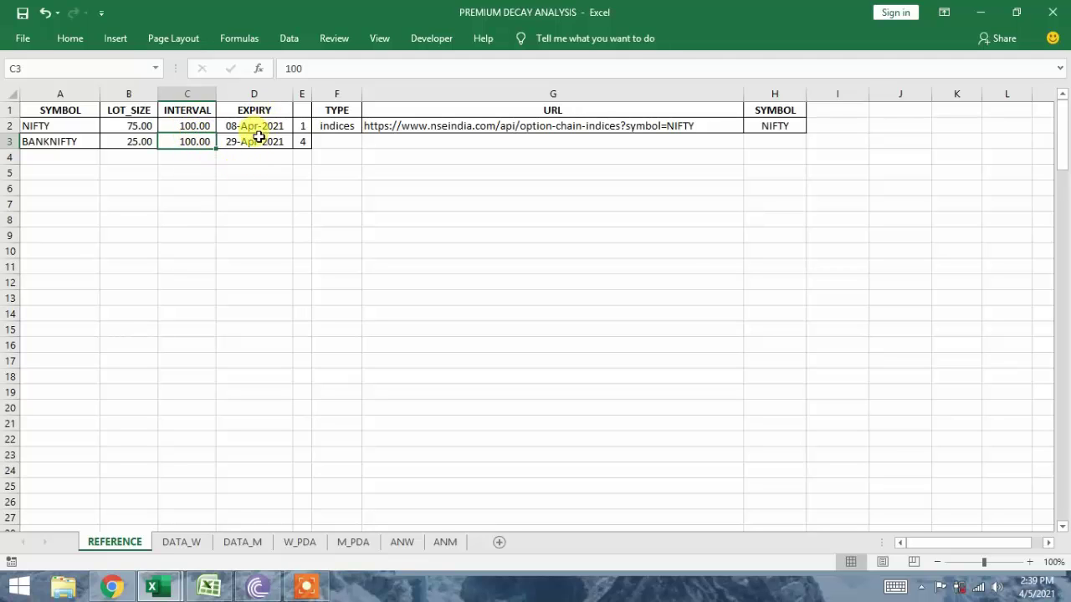
click(304, 142)
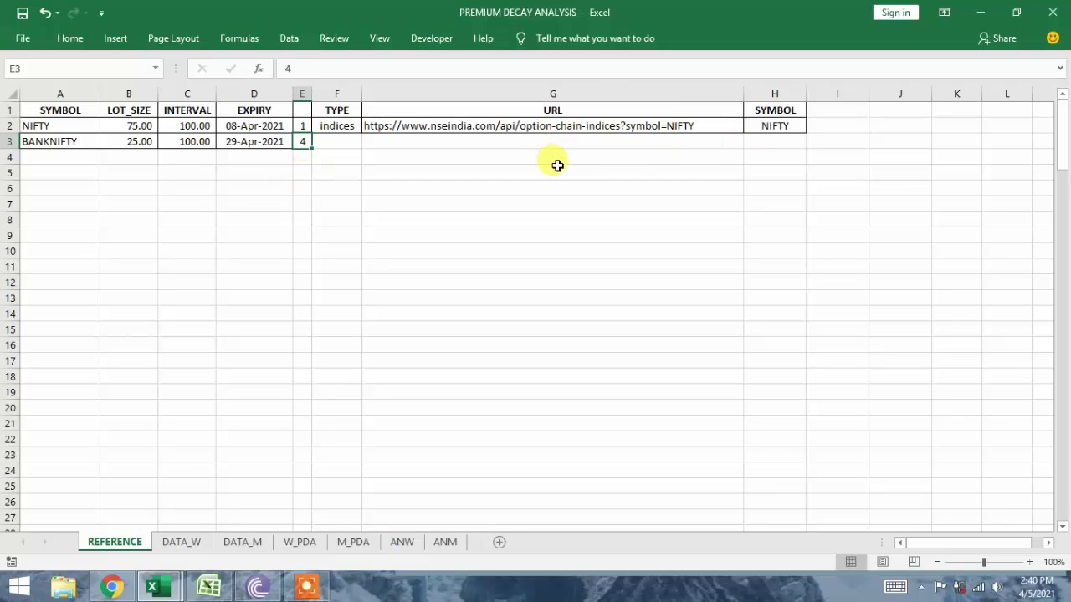
Switch the symbol on the DATA_W sheet to BANKNIFTY and back to NIFTY.
click(199, 544)
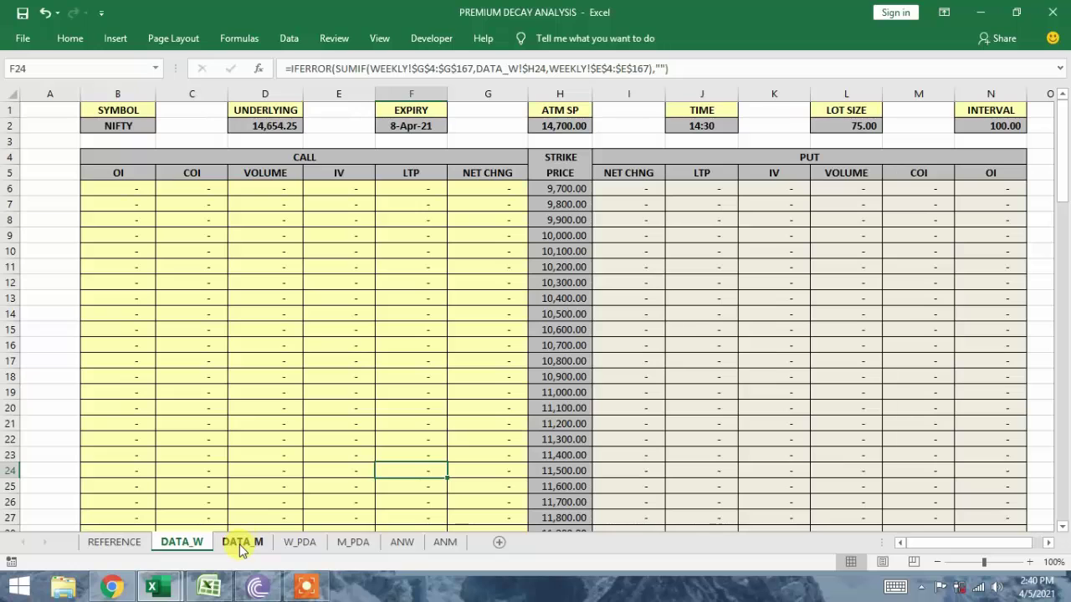
click(143, 125)
click(163, 126)
click(151, 149)
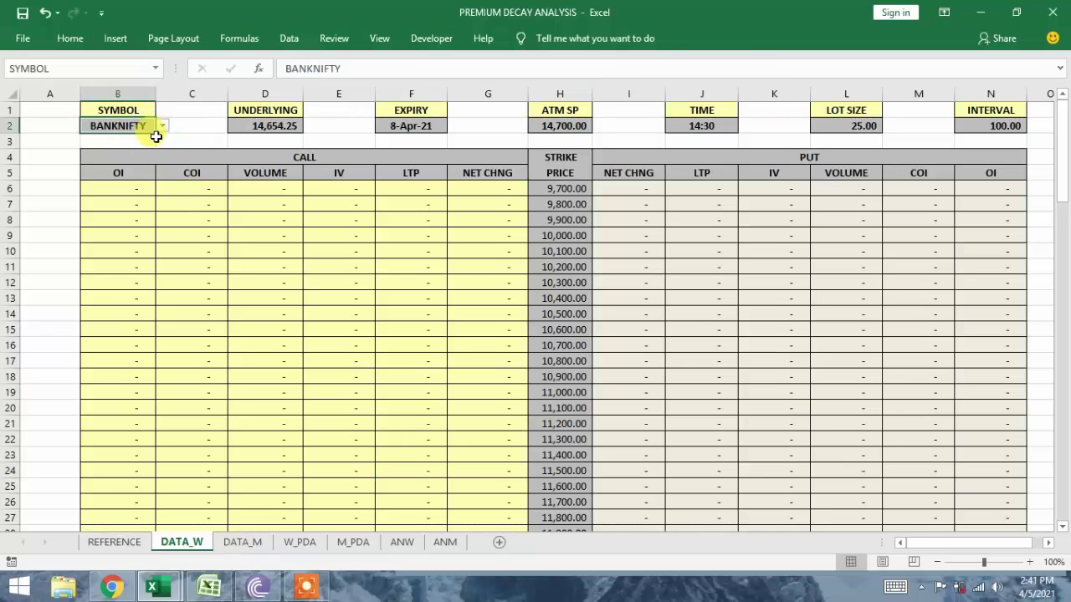
click(163, 127)
click(147, 139)
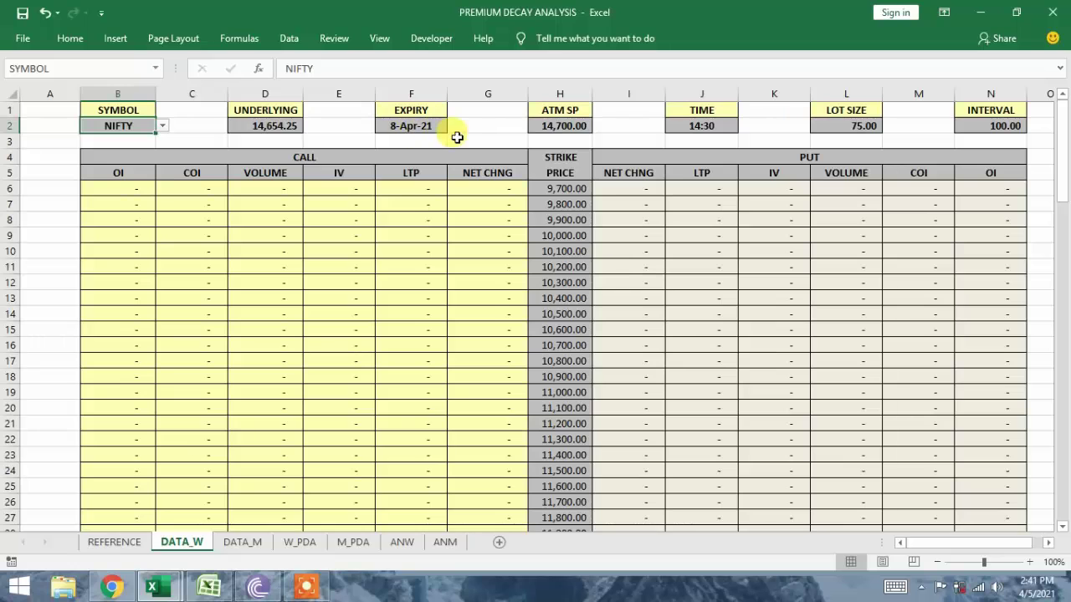
Review the option chain tables on the DATA_M and DATA_W sheets.
click(244, 542)
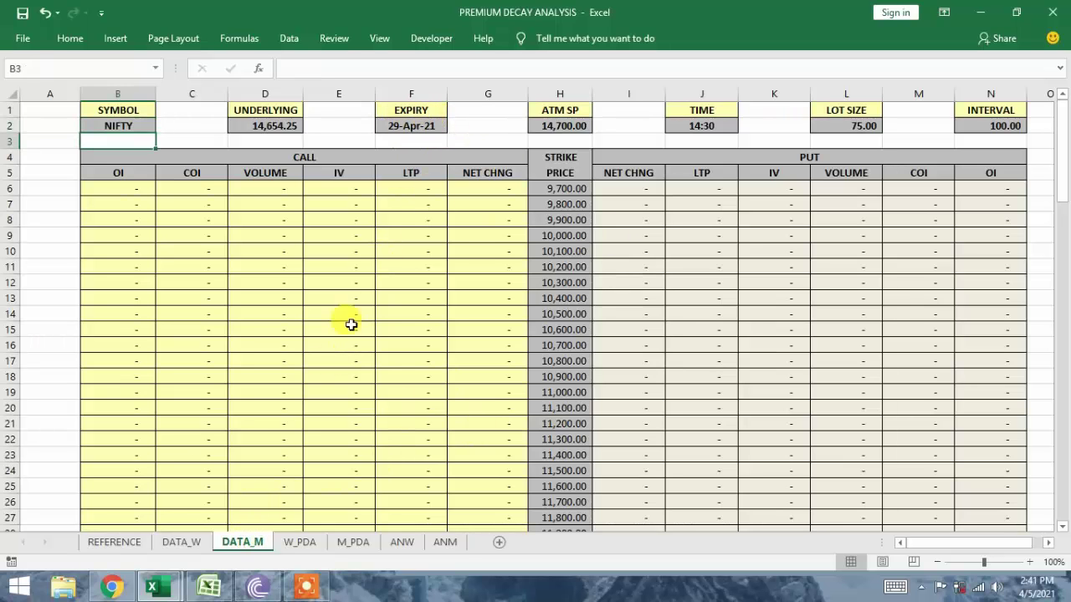
click(192, 543)
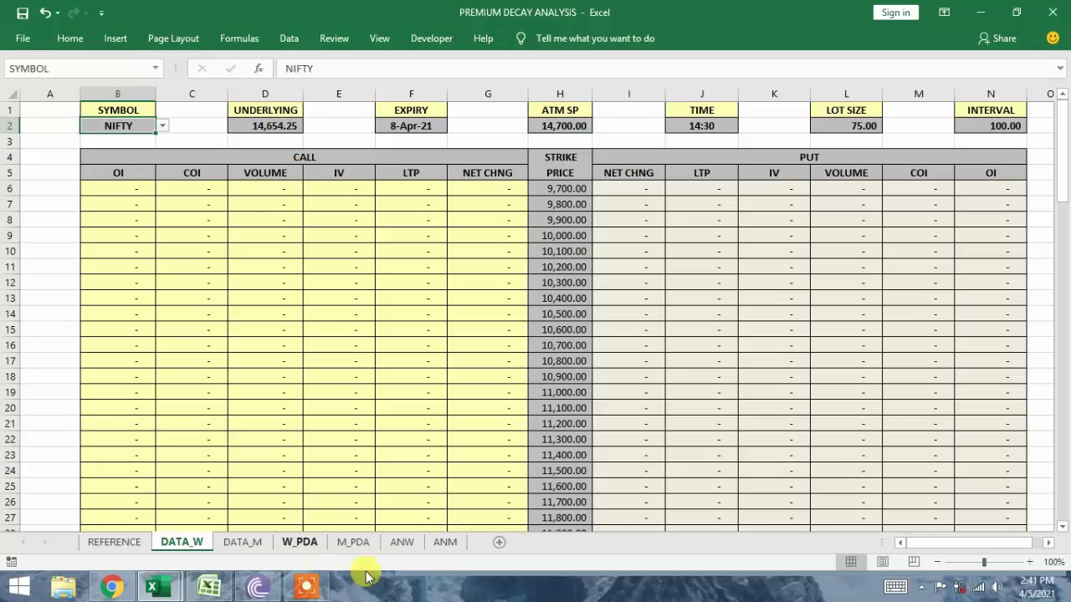
scroll(454, 310, down, 13)
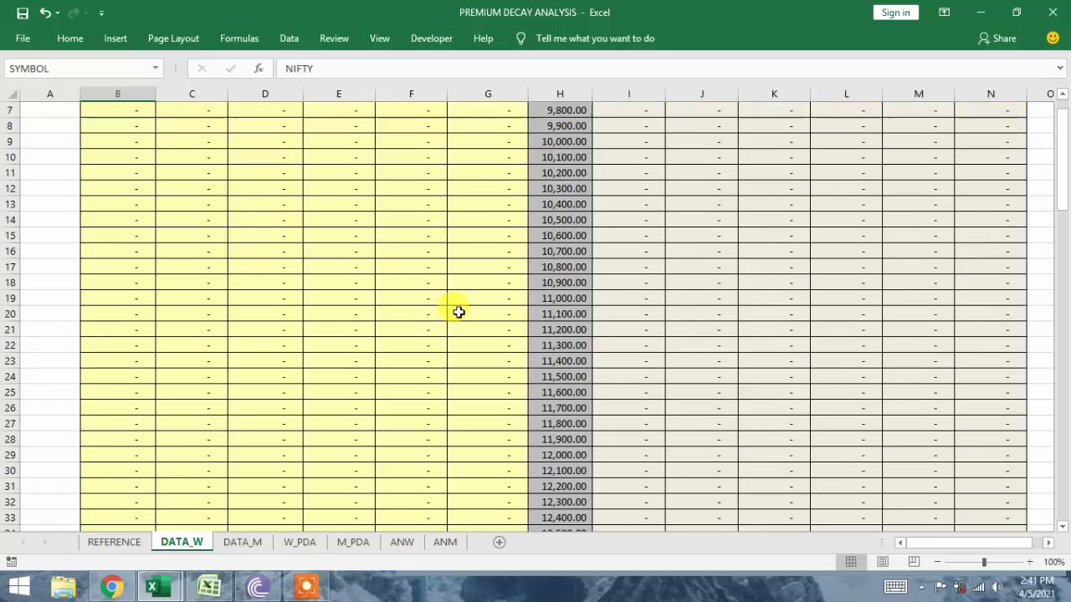
scroll(772, 342, down, 9)
scroll(773, 342, up, 20)
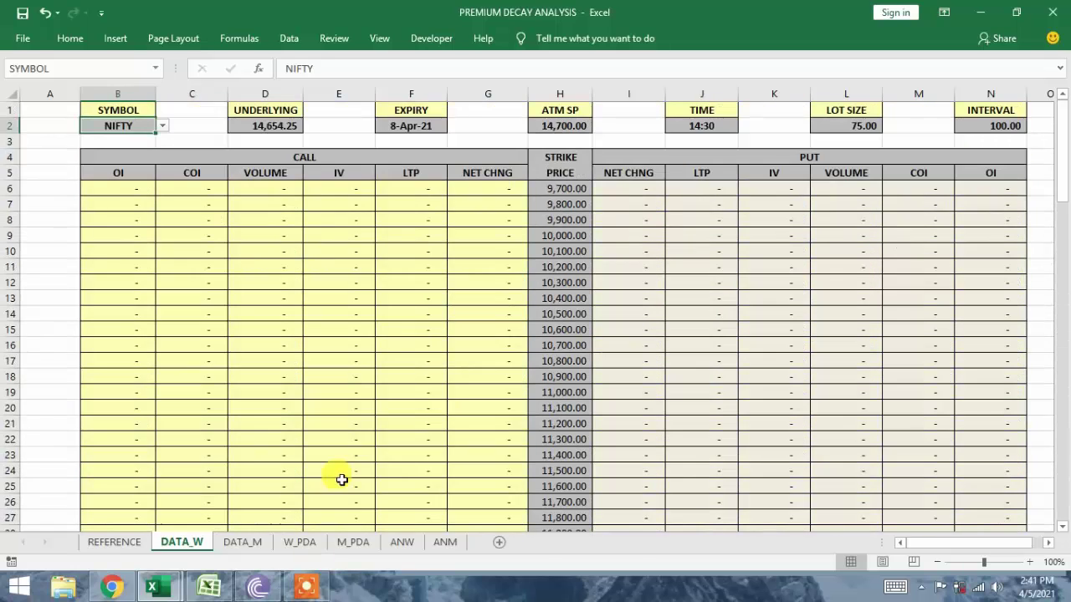
Set the end time on the W_PDA sheet to hour 15 and minute 30.
click(300, 542)
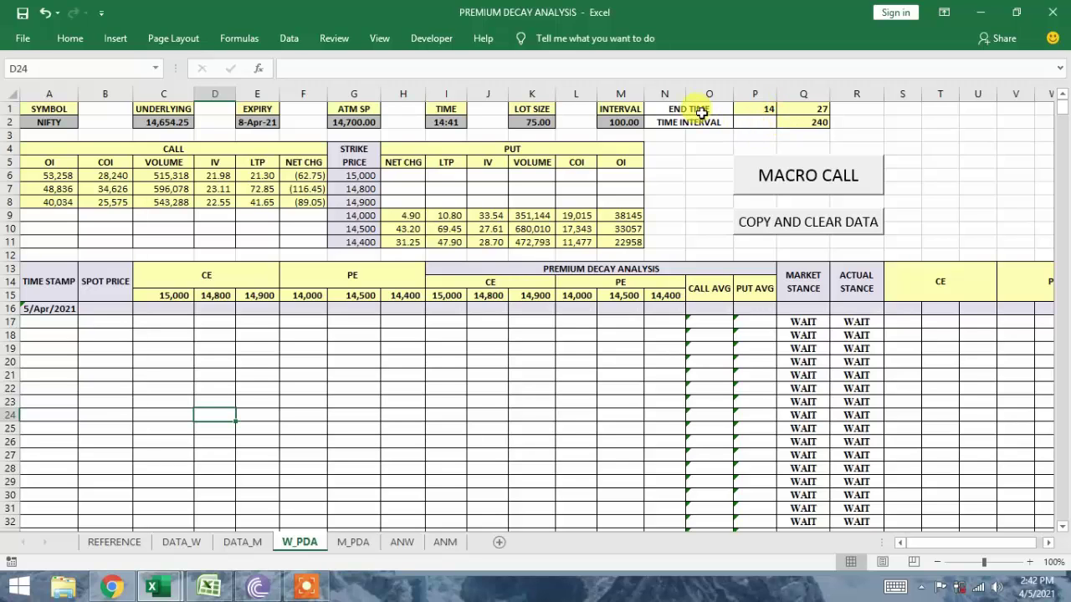
click(760, 110)
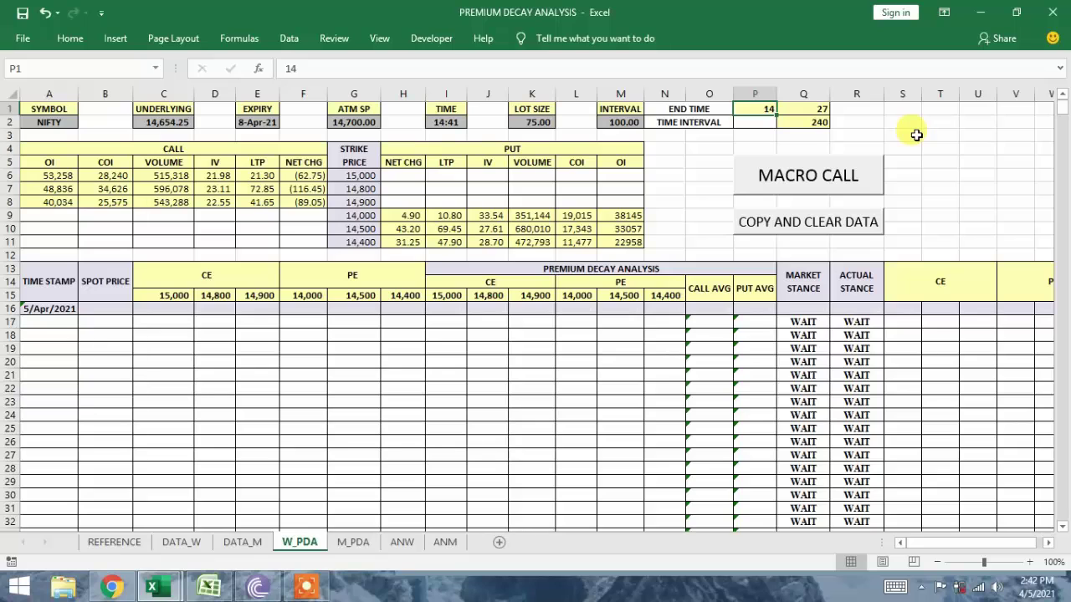
text(15)
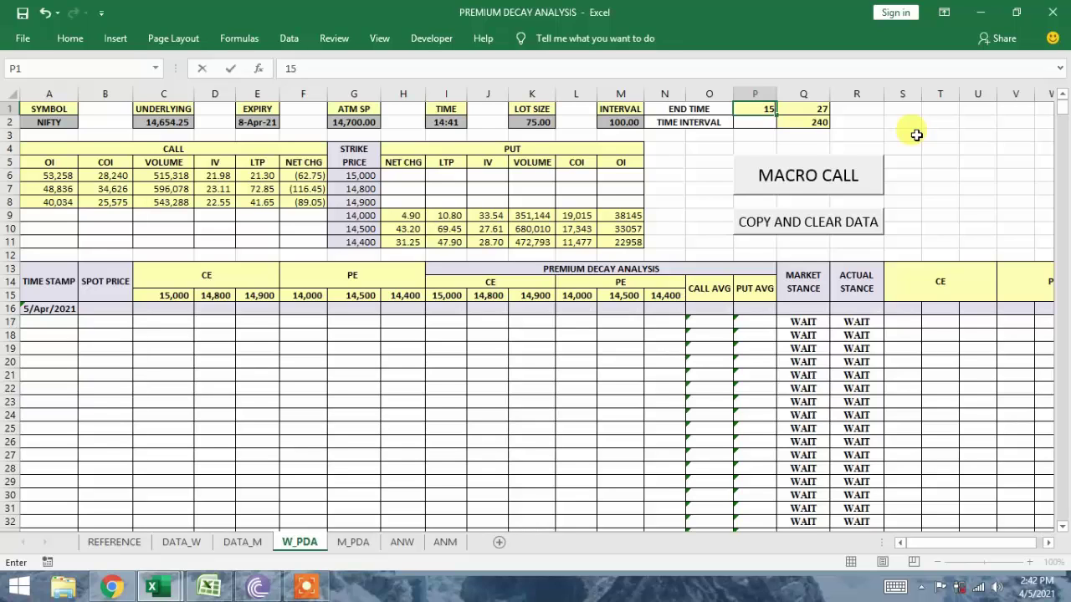
key(Tab)
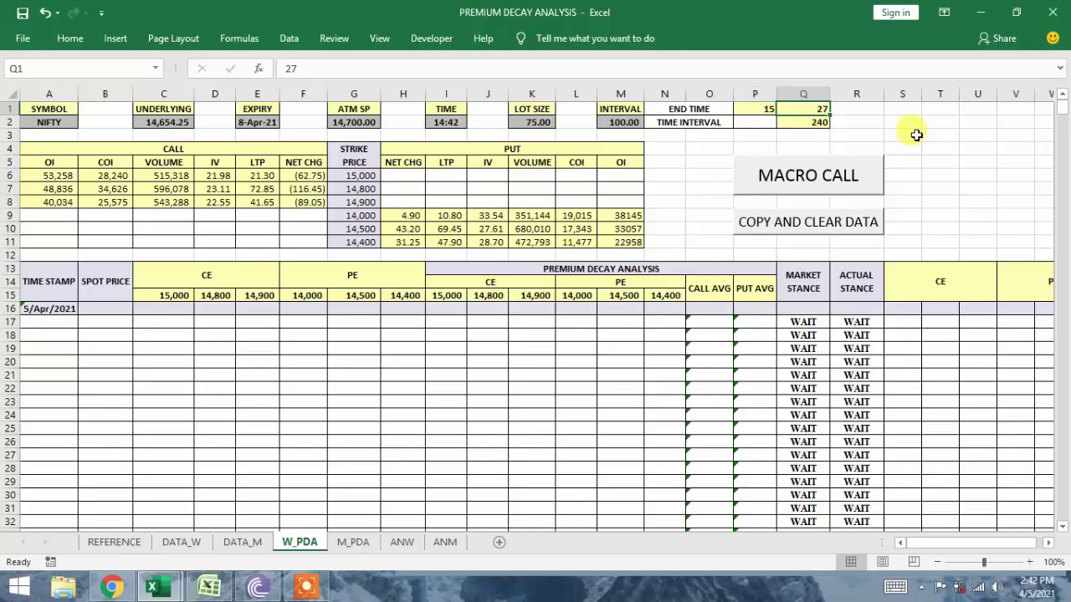
text(30)
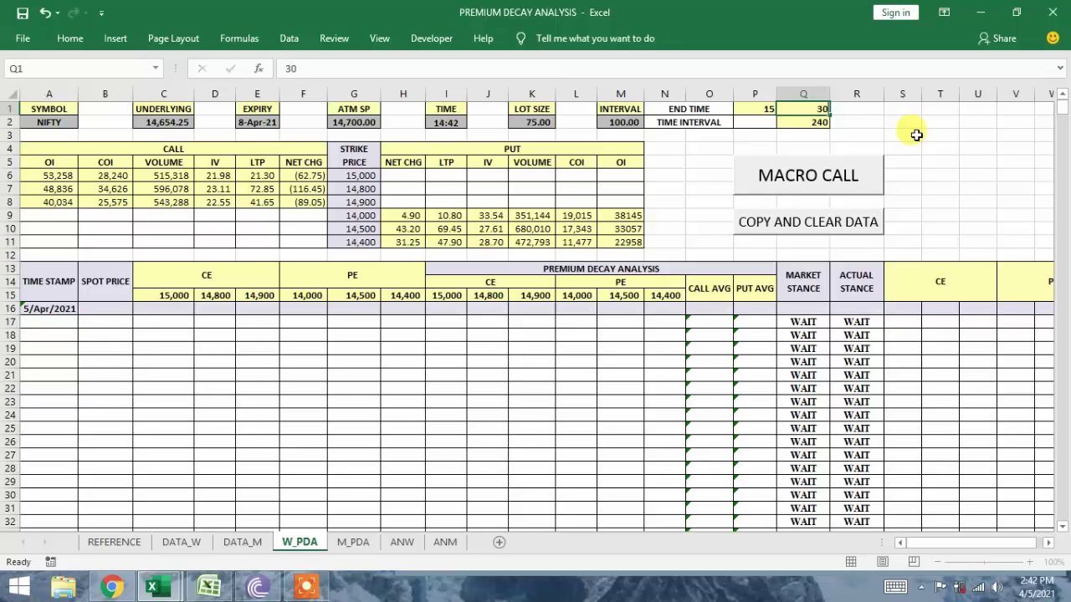
key(Return)
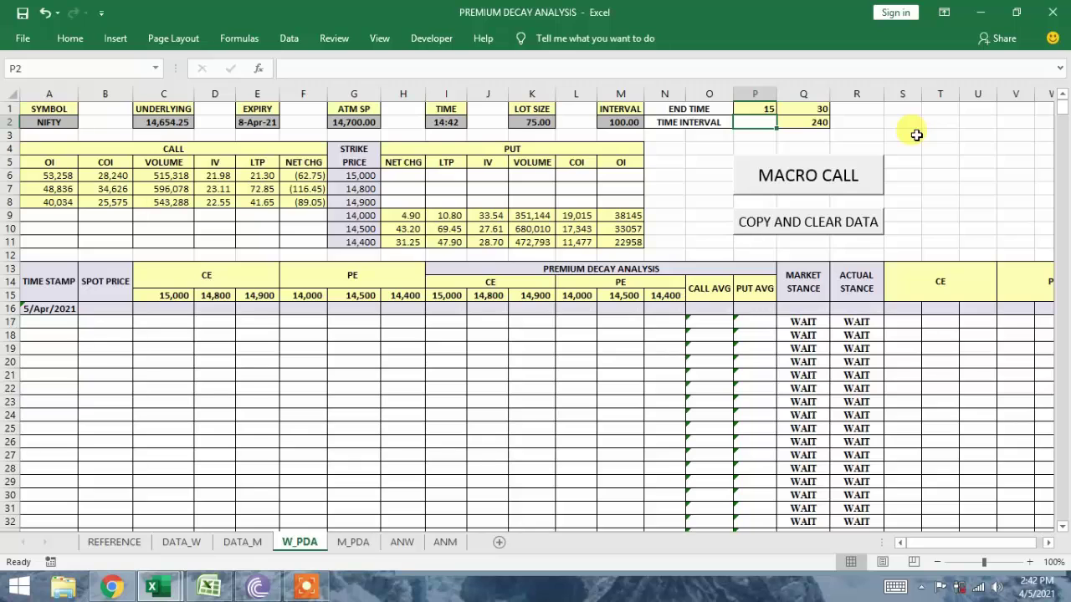
Set the time interval on the W_PDA sheet to 120.
click(805, 122)
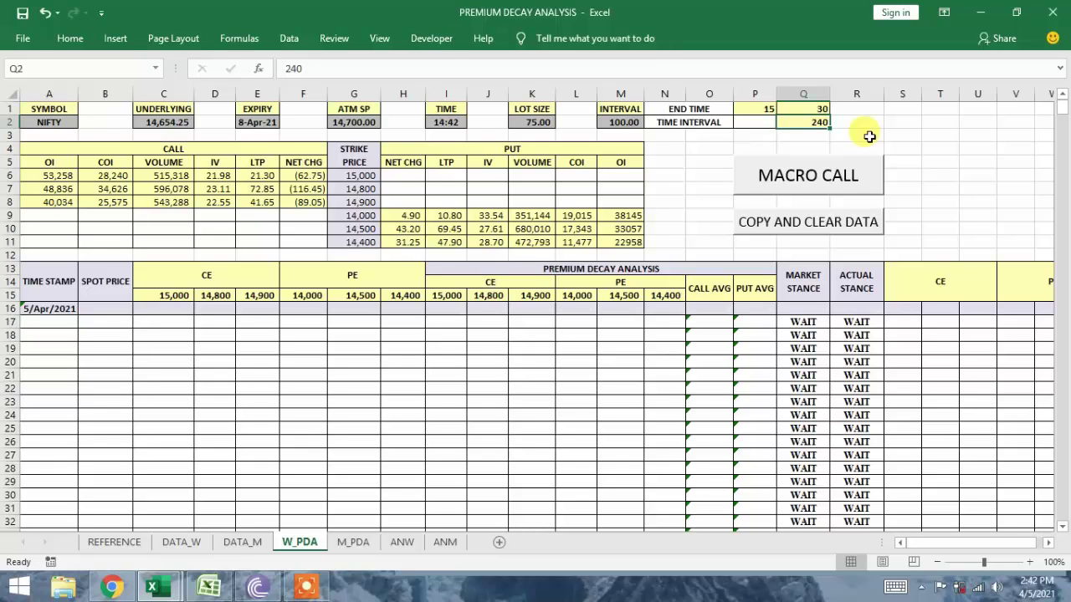
text(1)
key(Return)
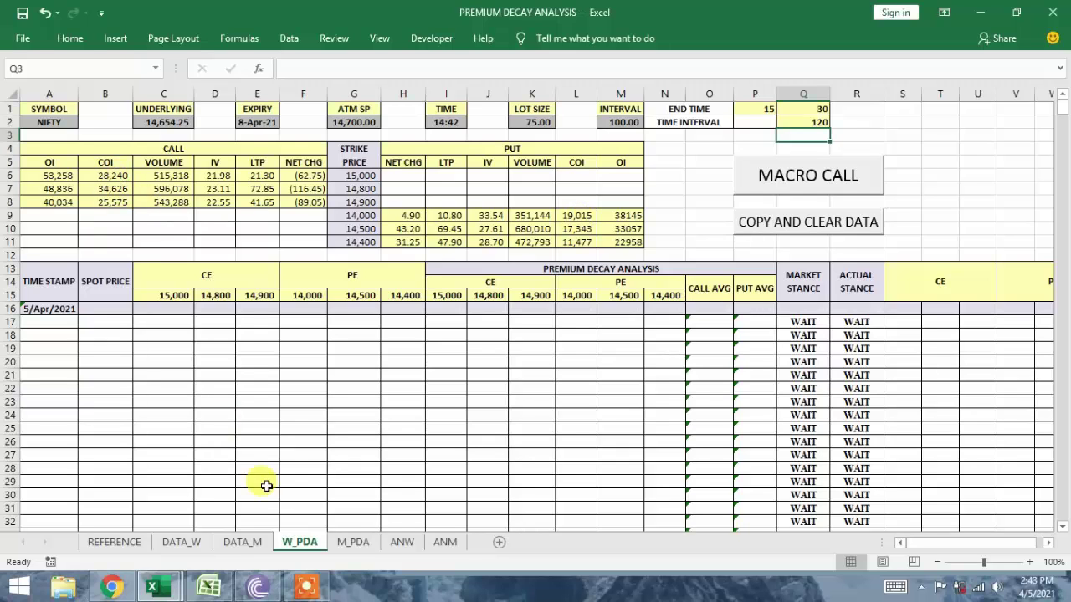
Set the W_PDA end time to hour 14 and minute 50, and run the MACRO CALL macro.
click(350, 543)
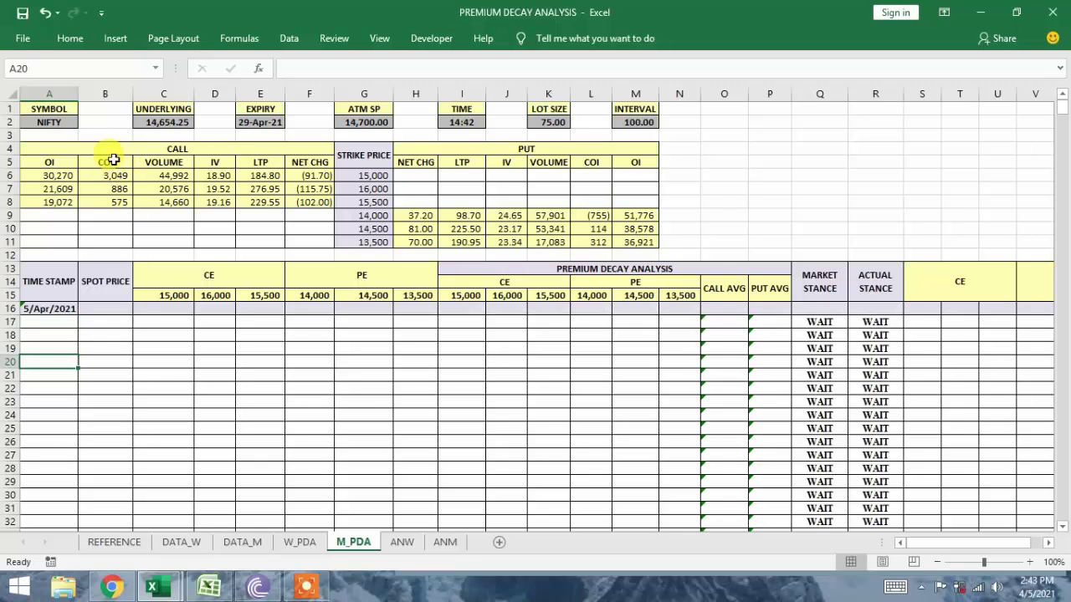
click(300, 543)
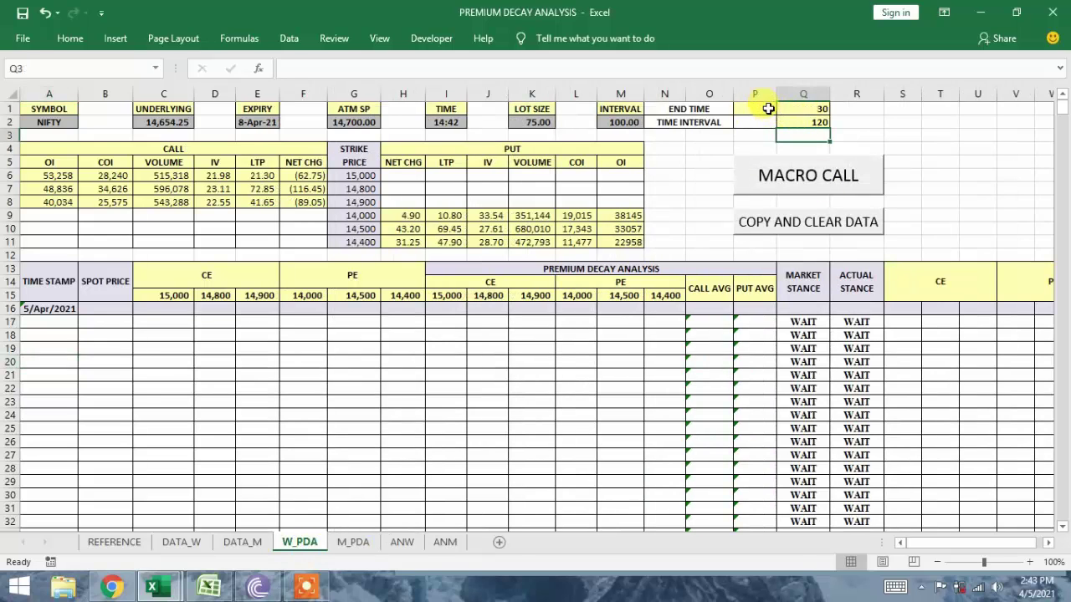
click(760, 109)
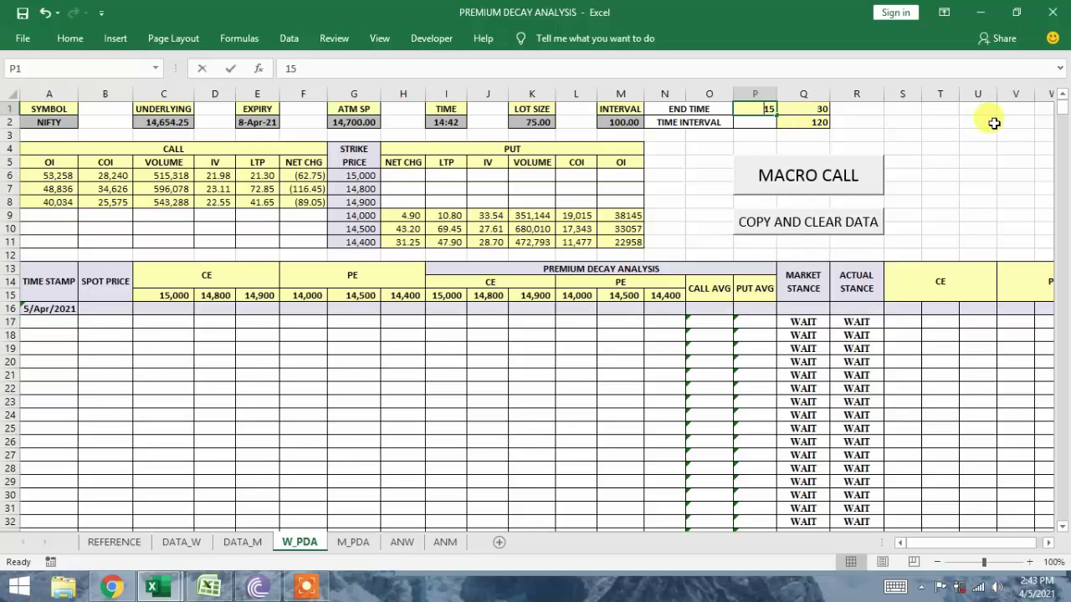
text(14)
key(Tab)
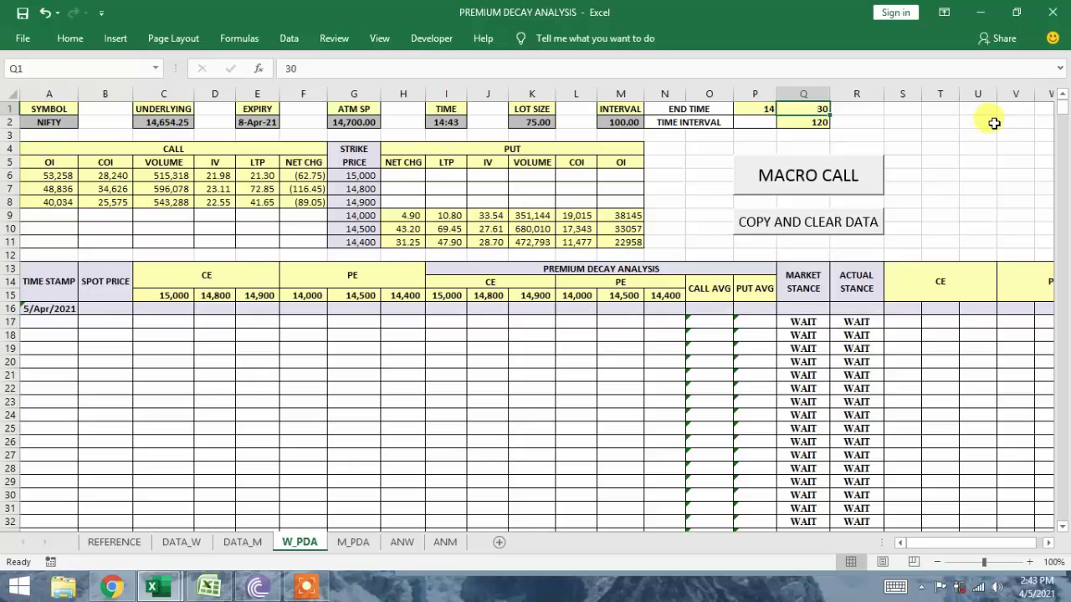
text(50)
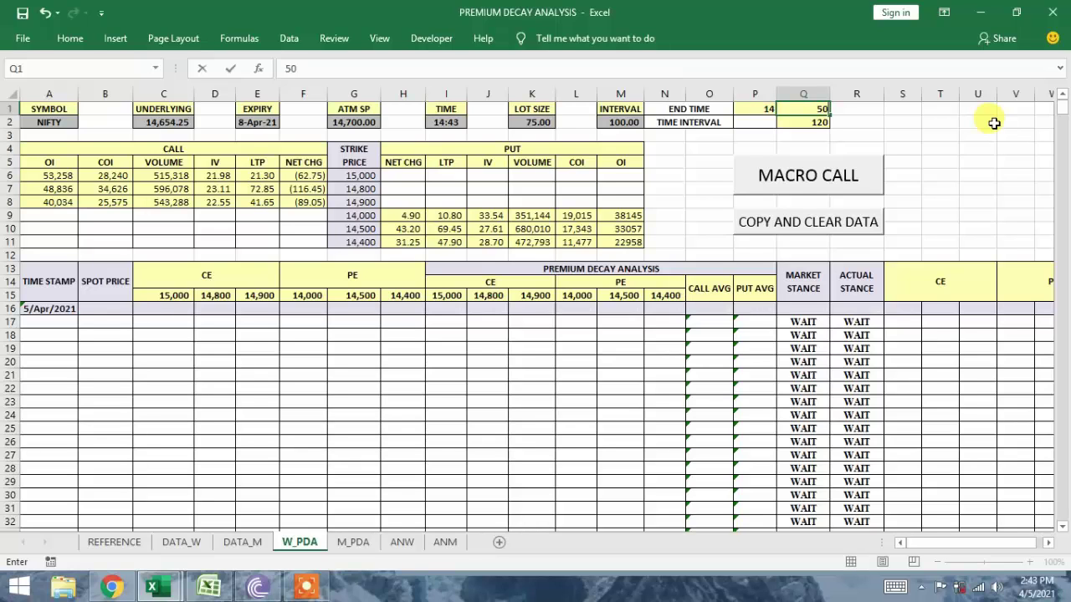
click(901, 149)
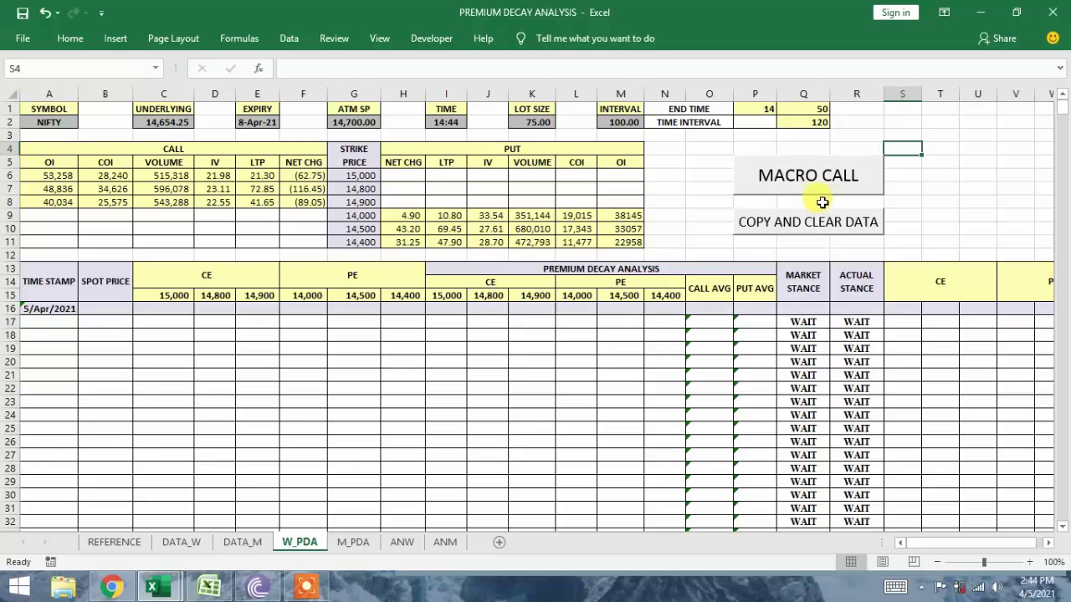
click(813, 179)
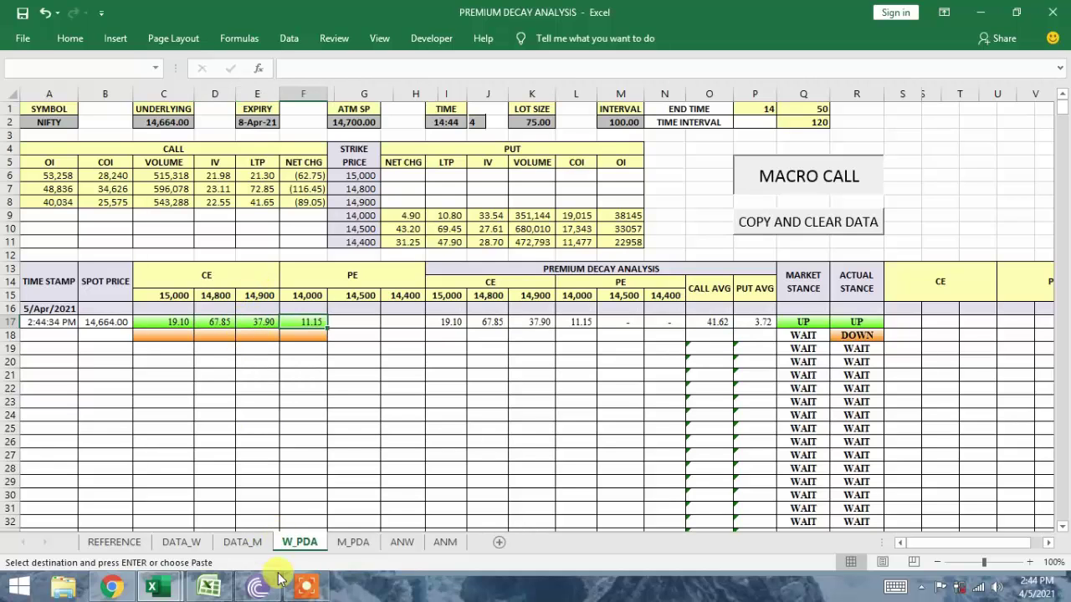
mouse_move(256, 581)
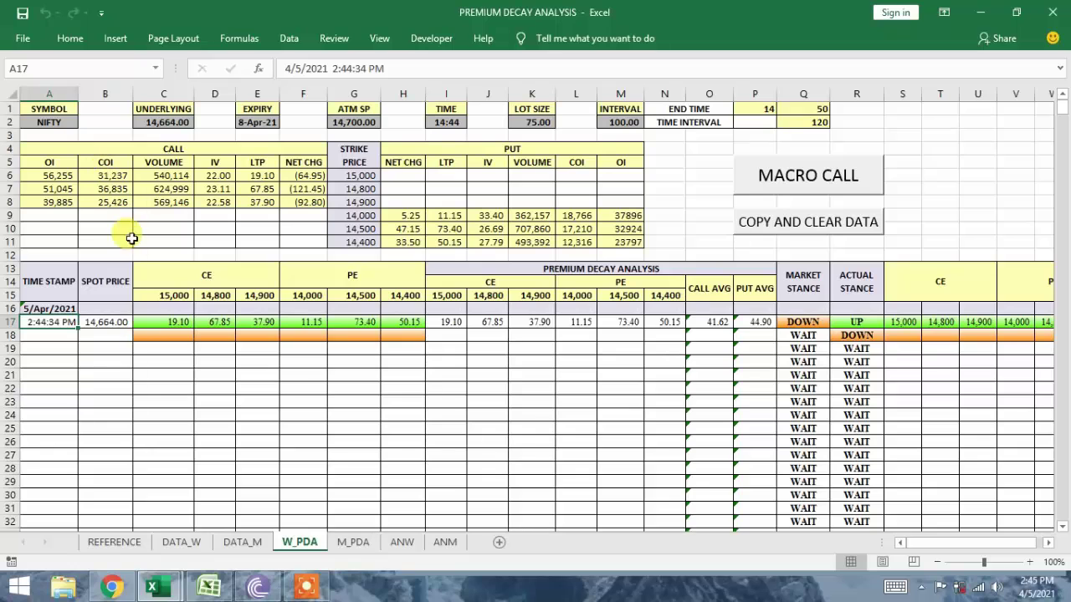
Compare the recorded prices, premium decay and market stance on the M_PDA and W_PDA sheets.
click(354, 542)
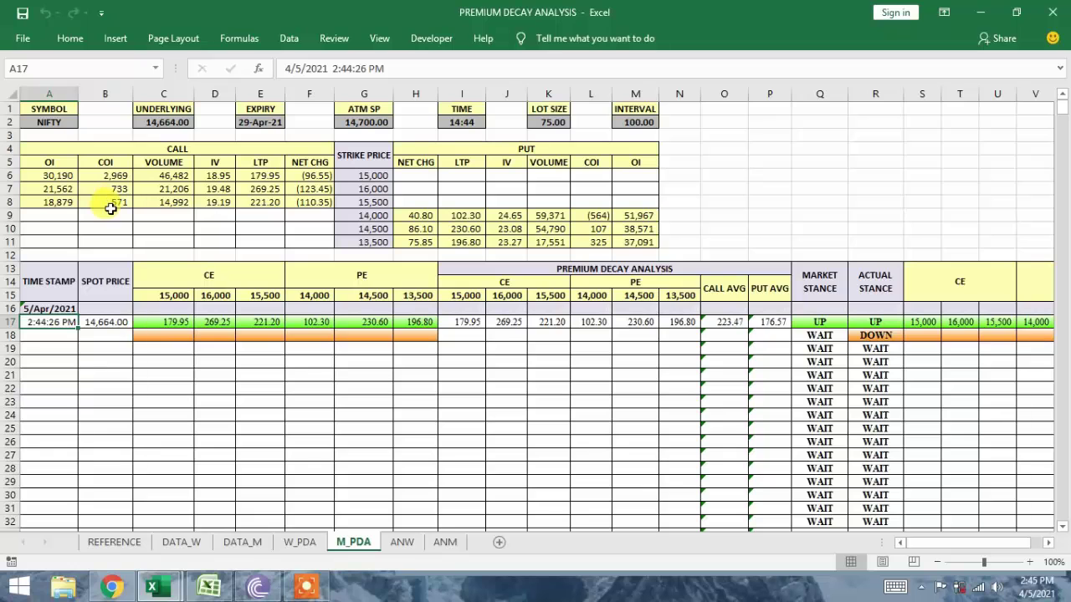
click(299, 542)
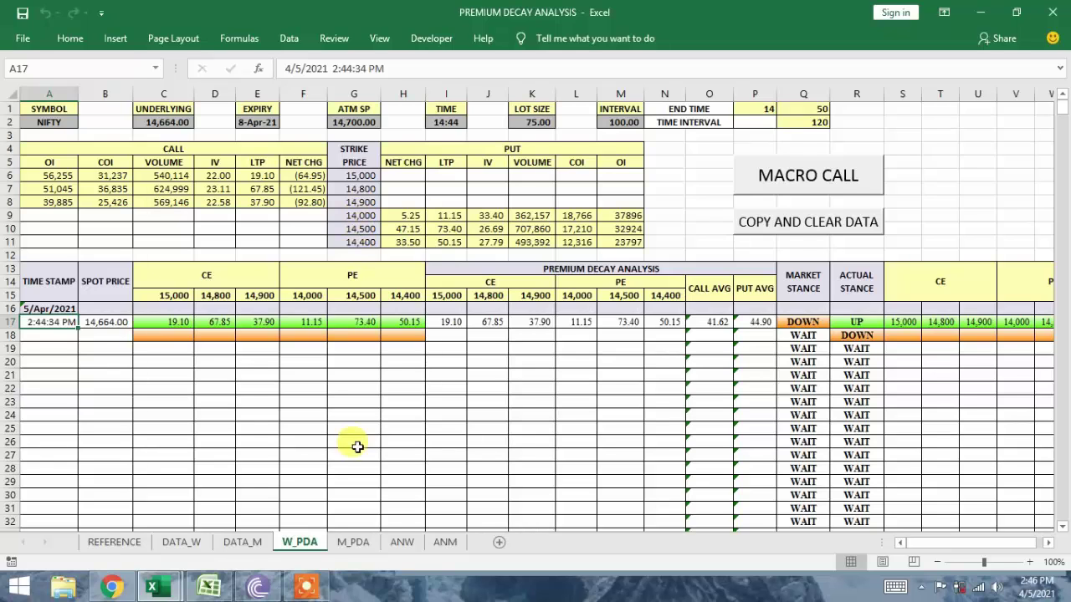
click(355, 543)
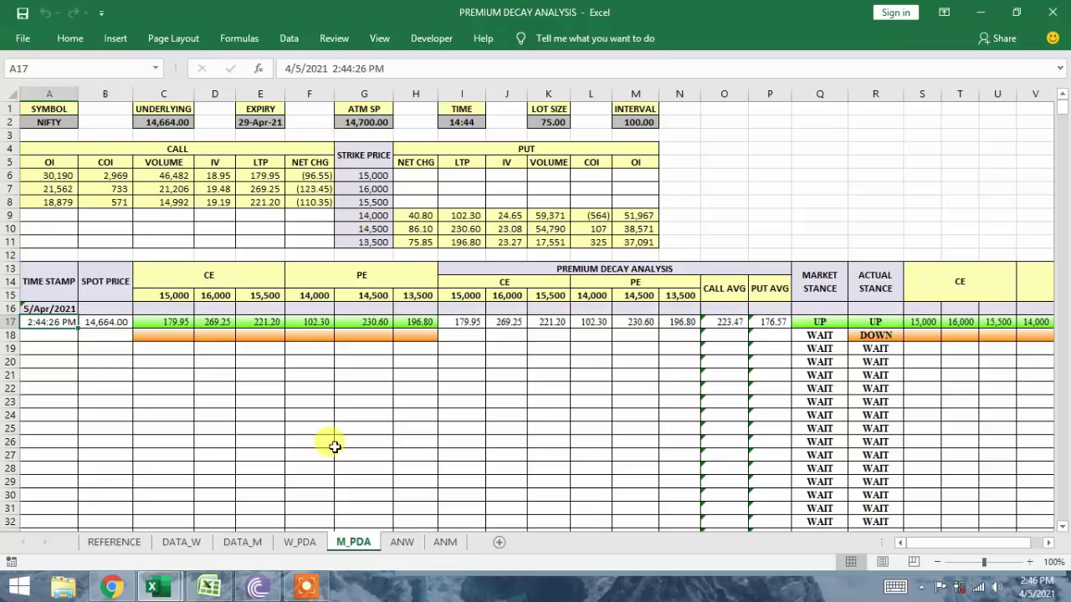
click(301, 542)
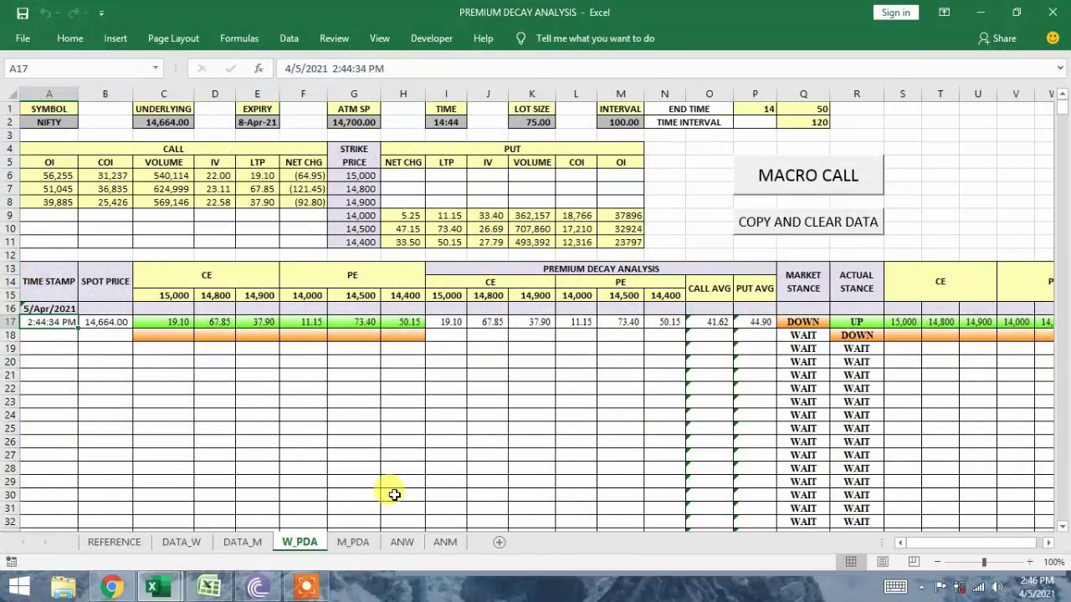
drag(948, 548, 969, 544)
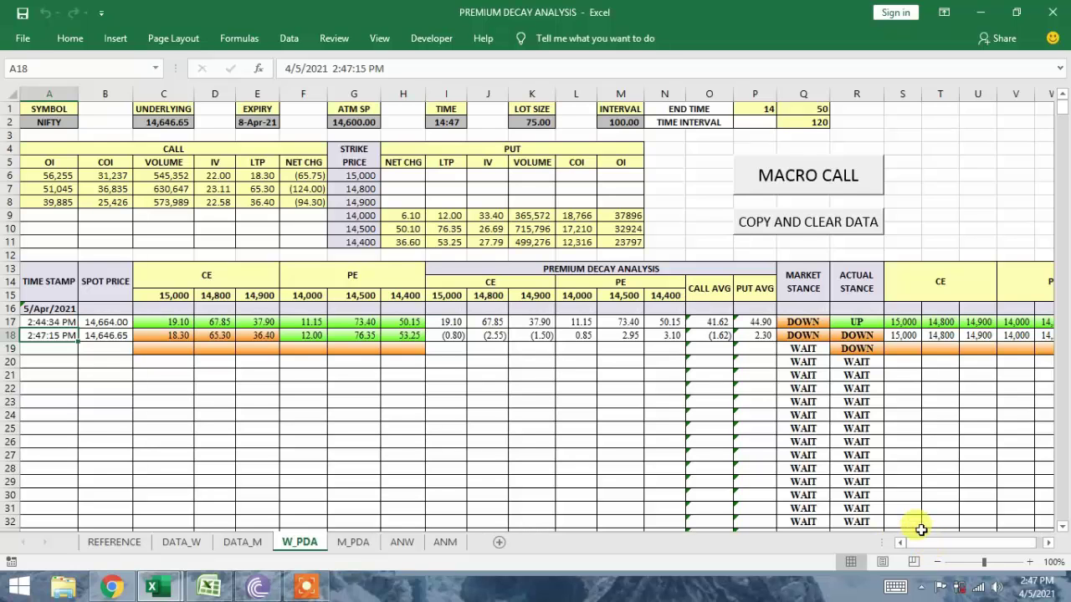
mouse_move(960, 549)
mouse_down()
mouse_move(983, 549)
mouse_move(945, 547)
mouse_up()
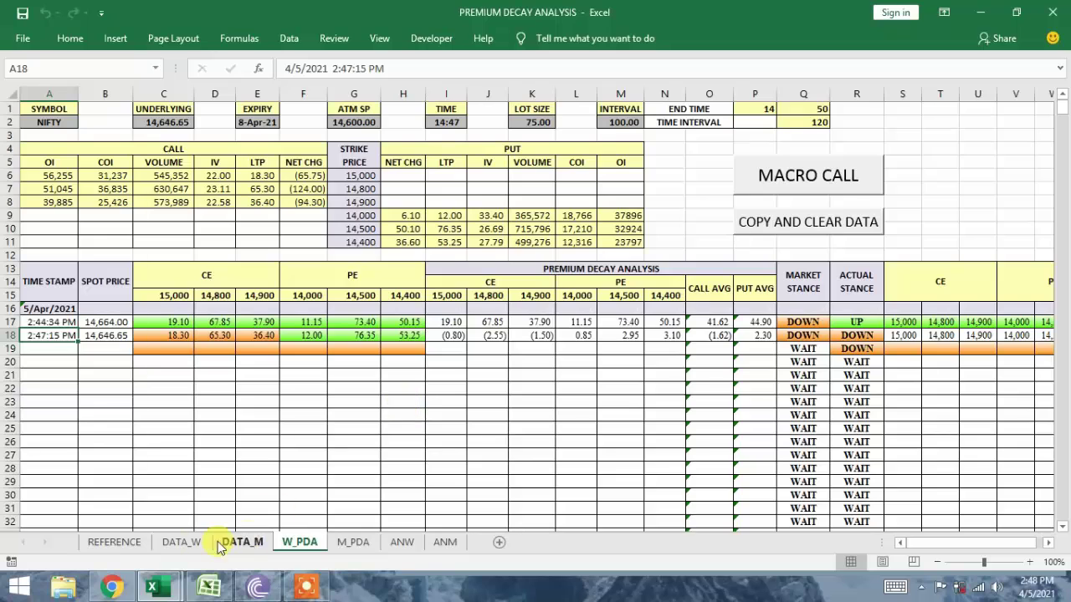
Examine the NIFTY option chain data across the strike prices on the DATA_W sheet.
click(181, 542)
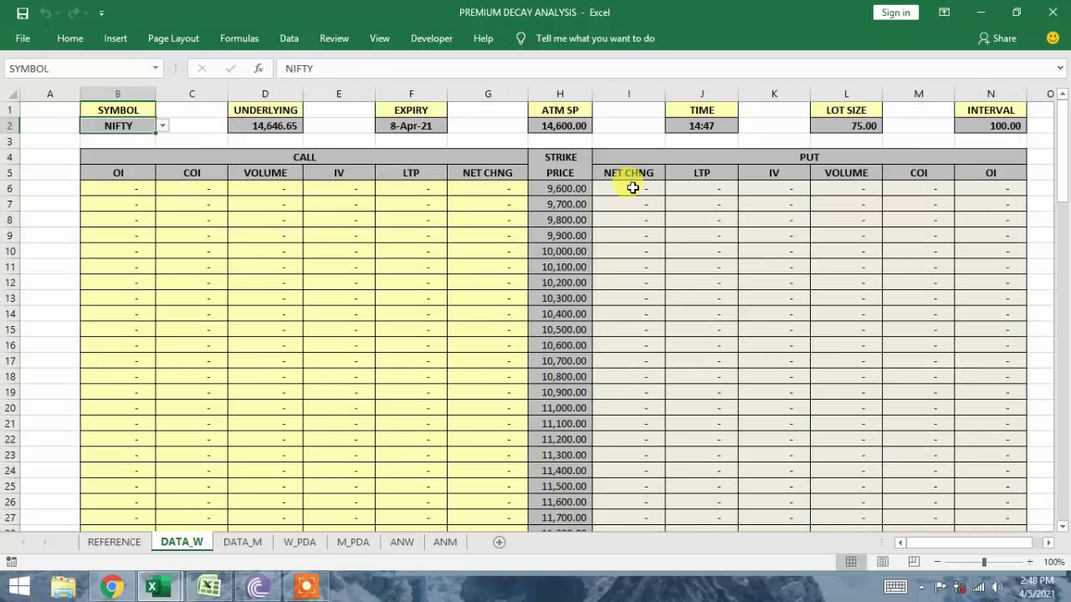
scroll(724, 234, down, 12)
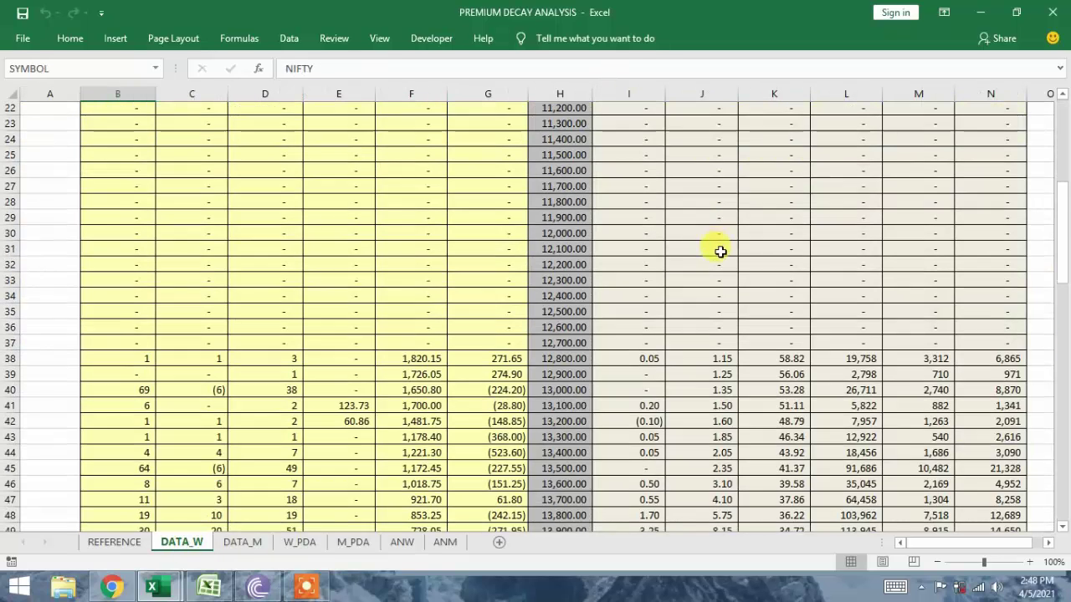
scroll(721, 253, up, 12)
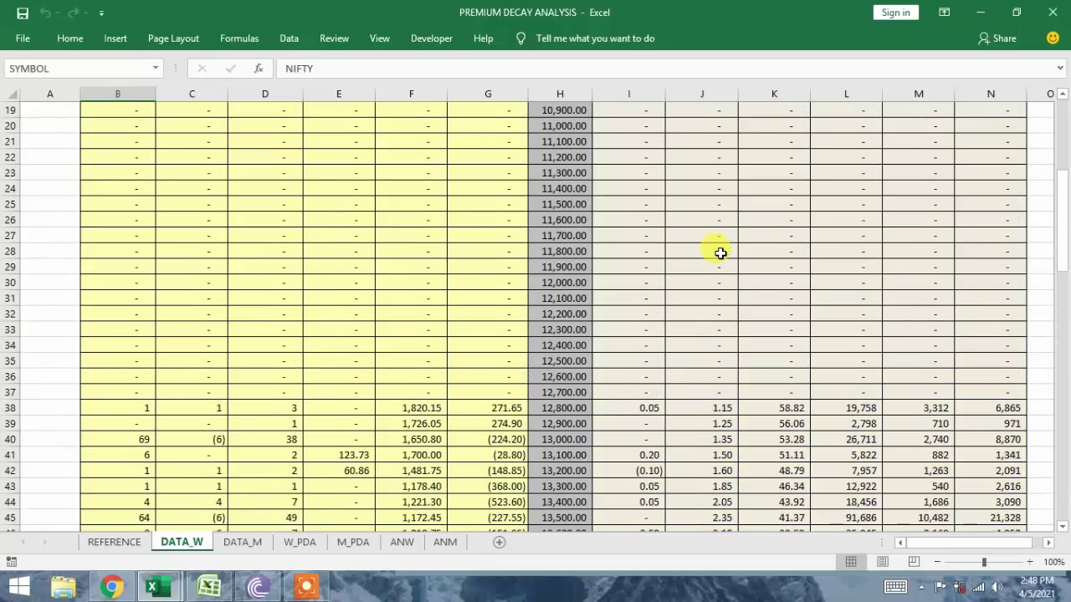
Review the option chain rows and PCR figures on DATA_W, and the monthly option chain on DATA_M.
scroll(720, 253, down, 7)
scroll(720, 253, up, 7)
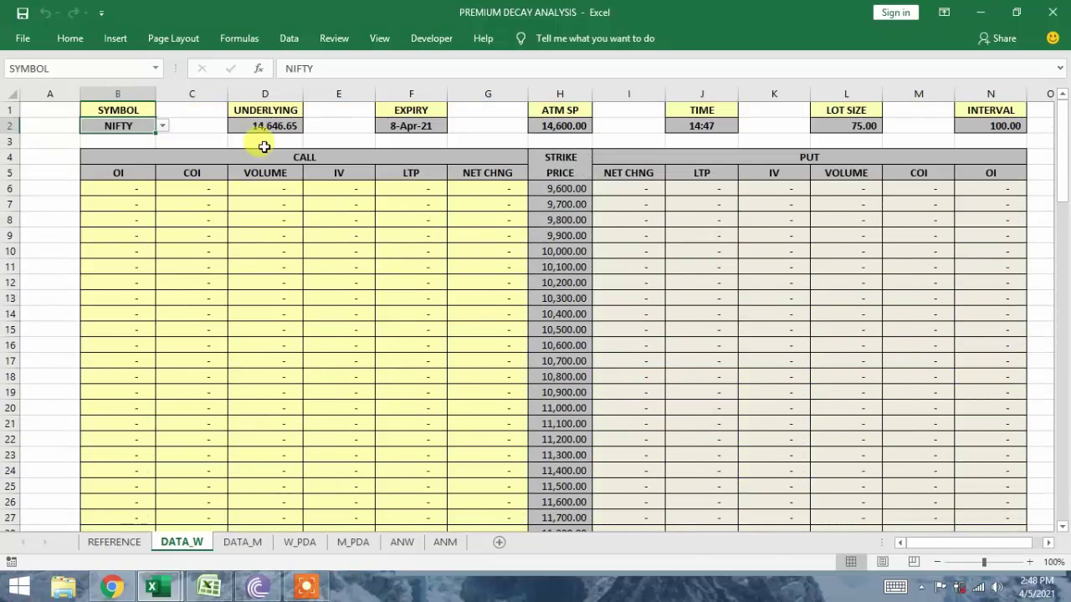
scroll(502, 268, down, 11)
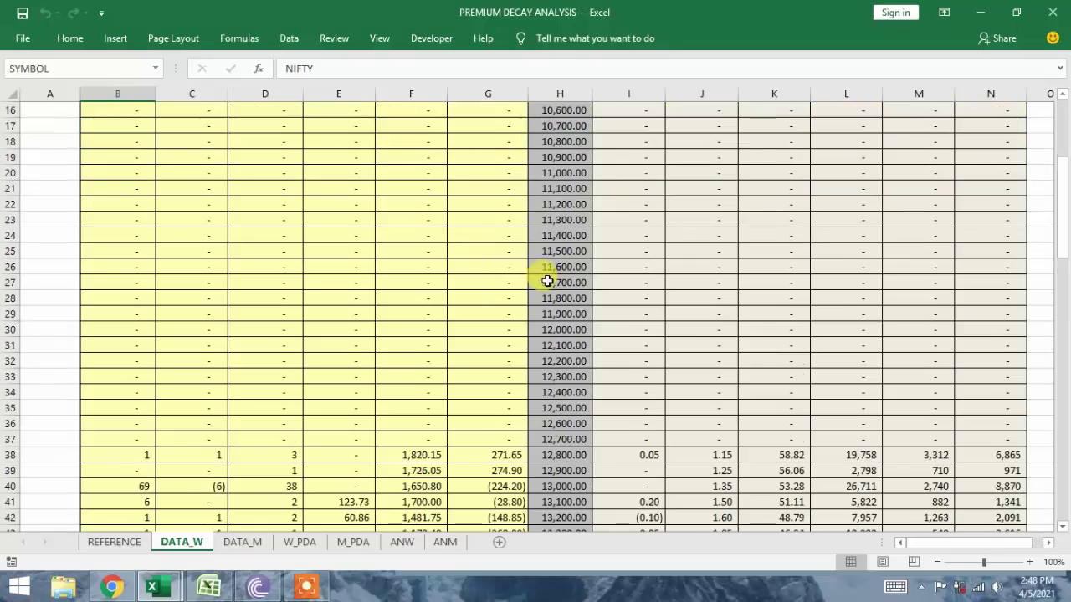
scroll(815, 352, down, 4)
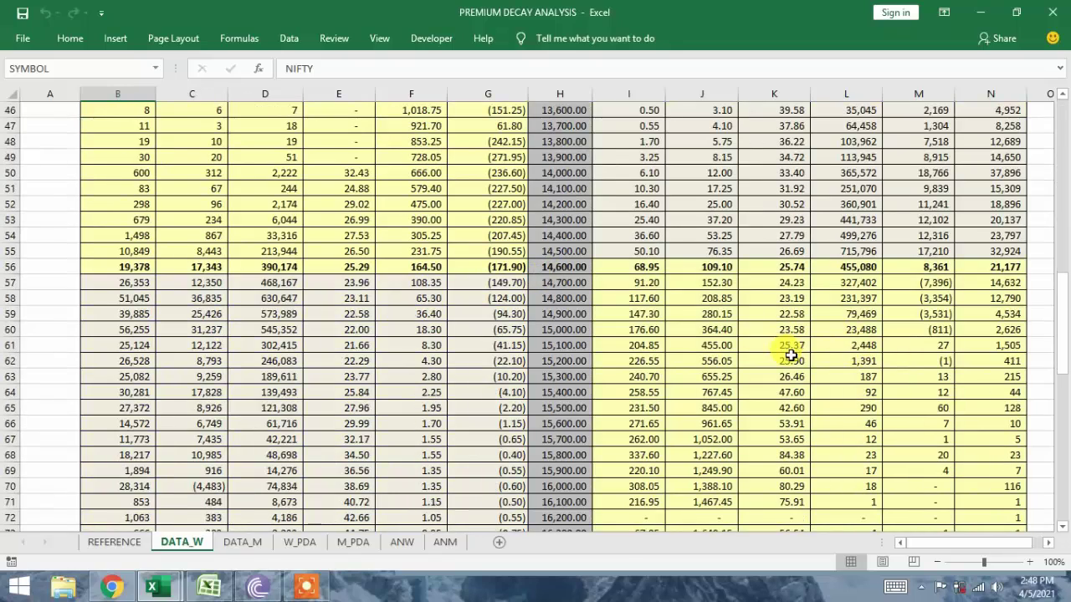
scroll(799, 365, down, 4)
scroll(799, 366, down, 9)
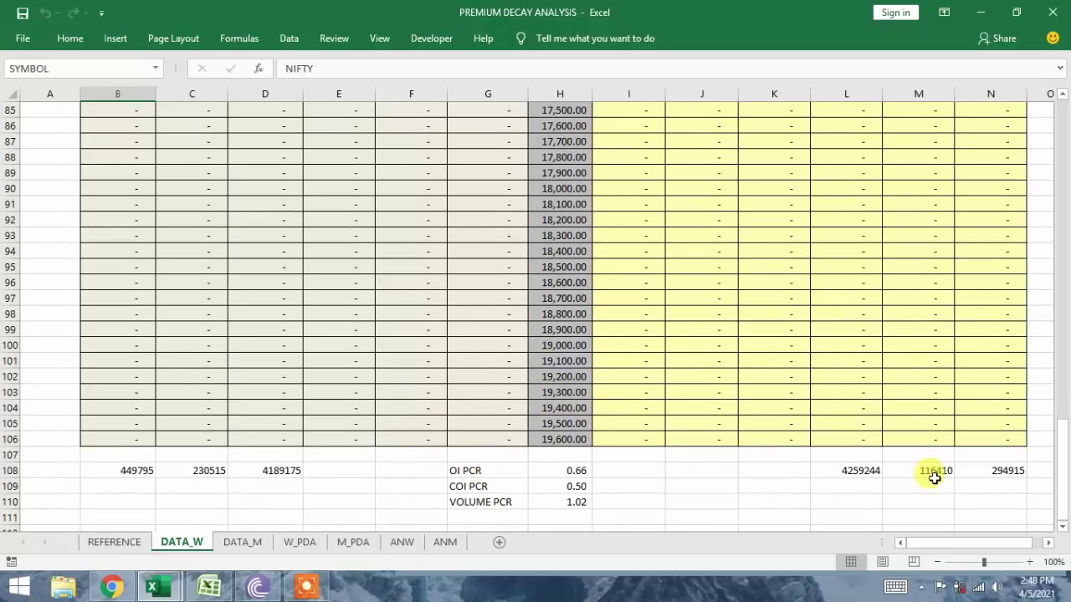
click(230, 542)
scroll(550, 318, down, 4)
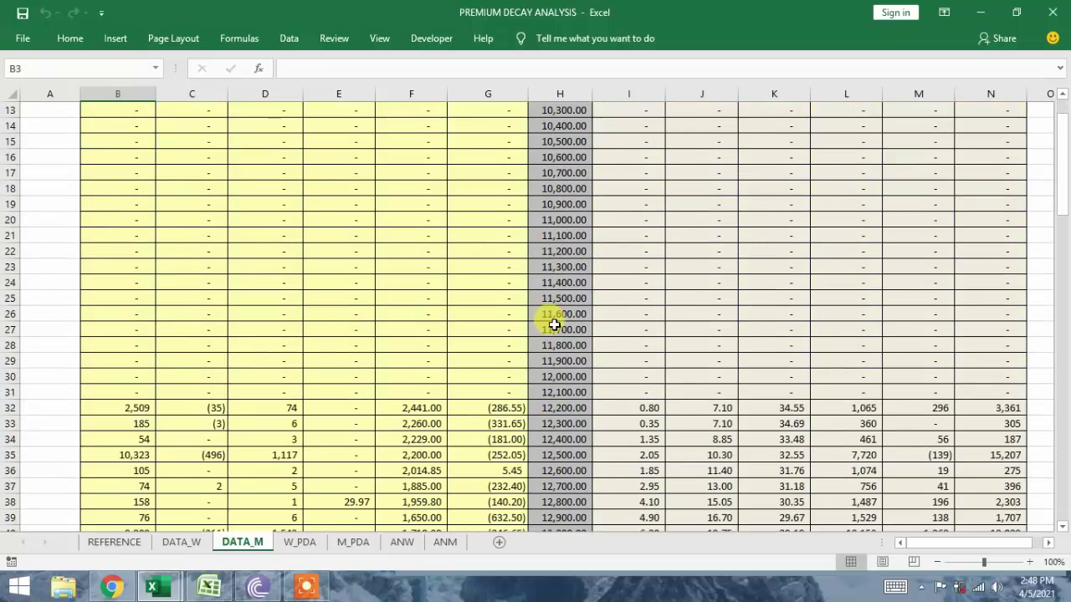
scroll(553, 322, down, 3)
scroll(553, 322, down, 20)
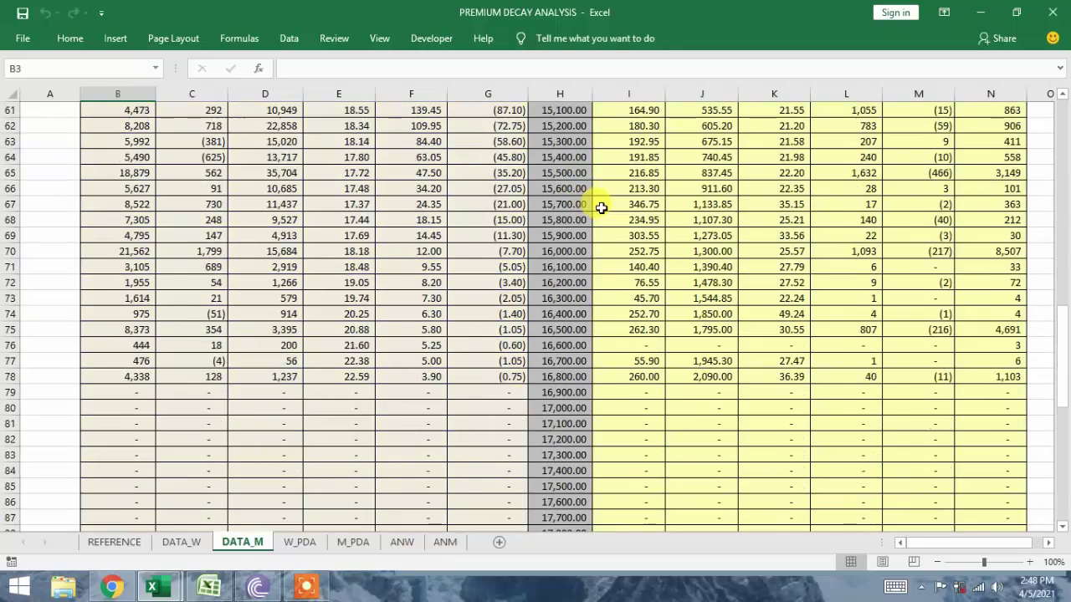
Check the recorded NIFTY premiums and market stance on W_PDA and M_PDA, and view the ANW and ANM sheets.
click(299, 543)
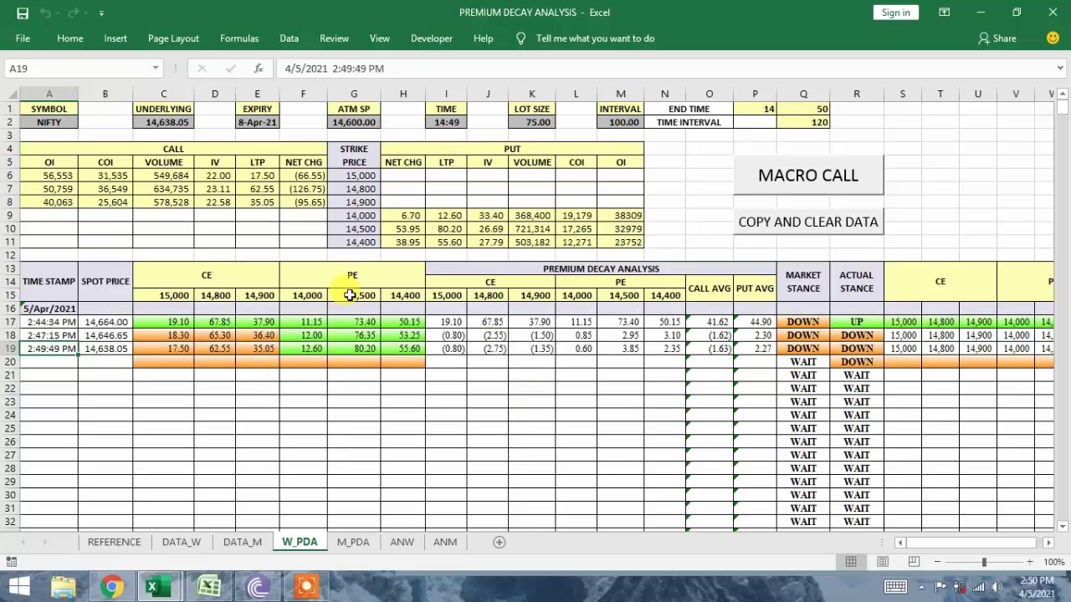
click(404, 541)
click(445, 542)
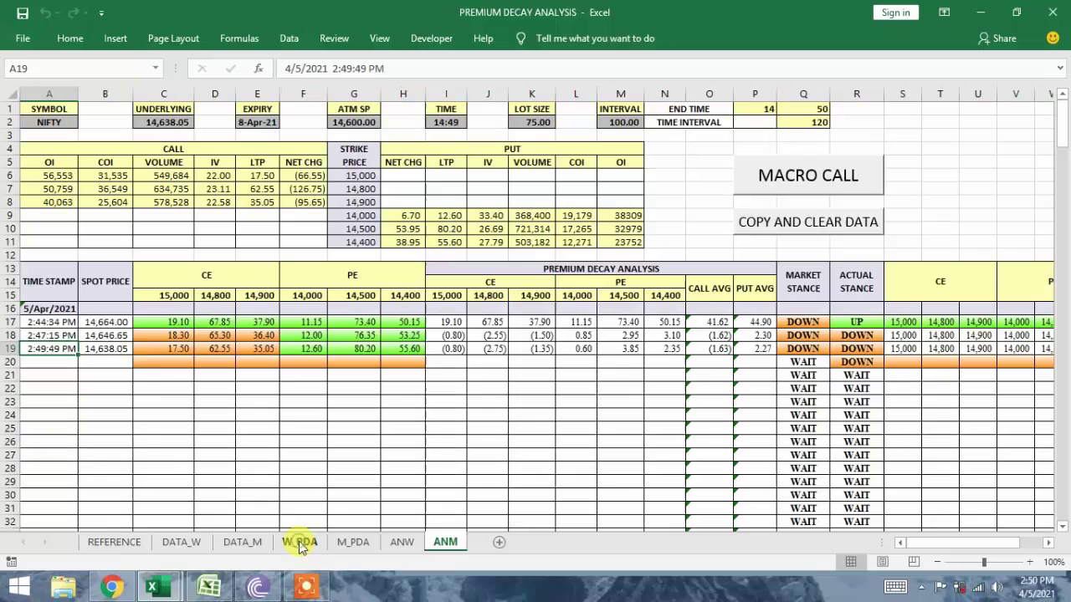
click(300, 544)
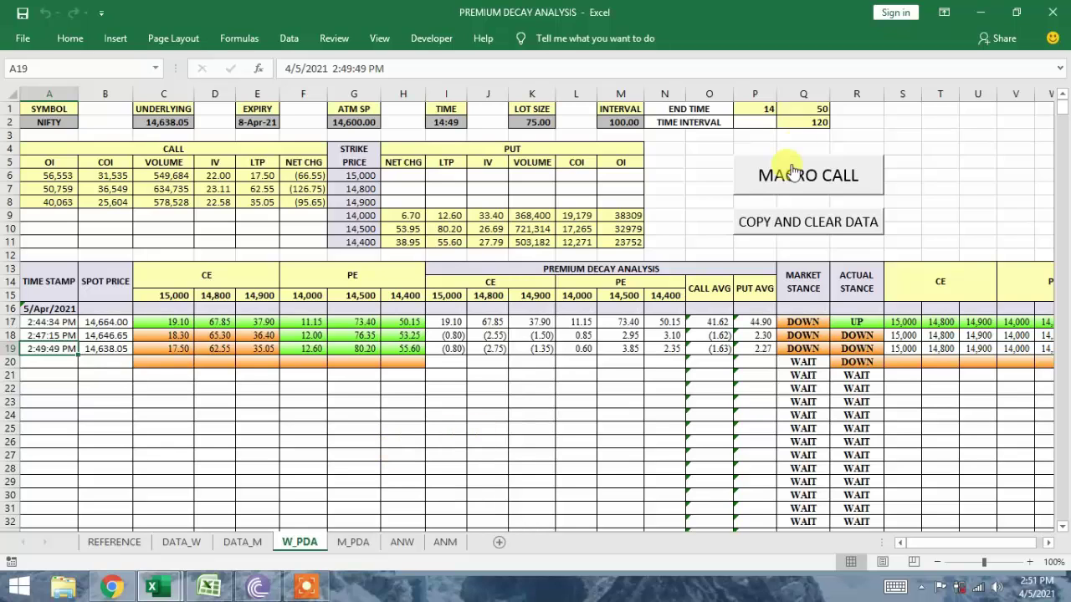
click(797, 109)
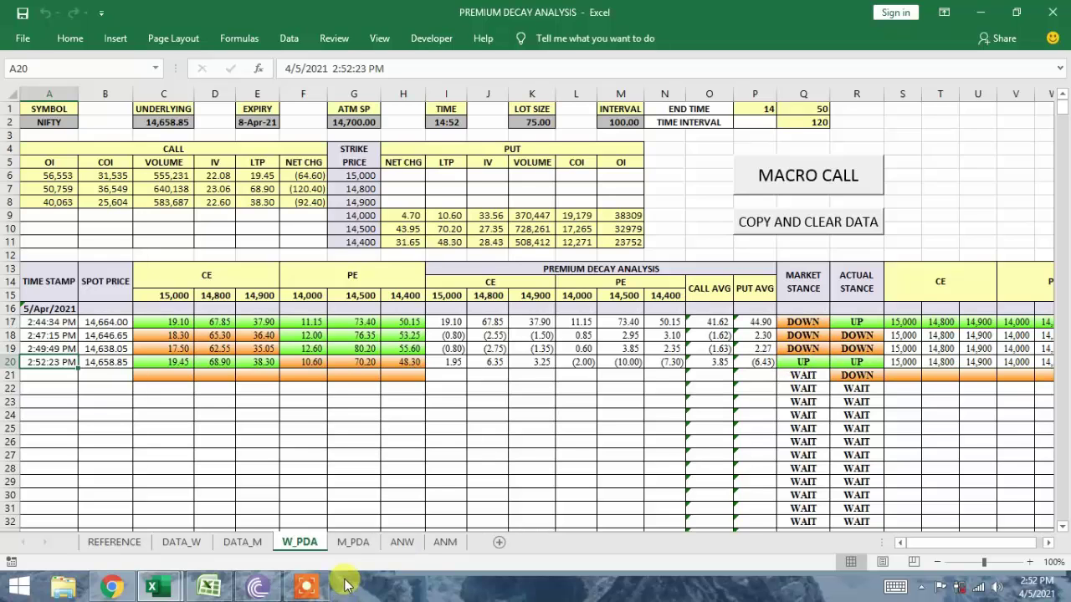
click(354, 543)
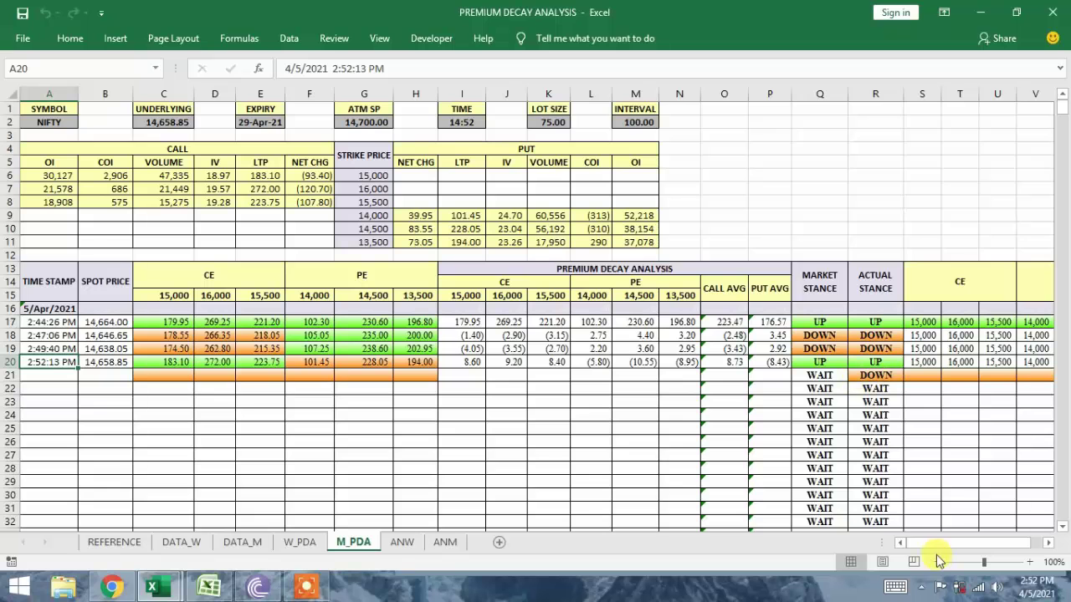
mouse_move(940, 548)
mouse_down()
mouse_move(959, 548)
mouse_move(920, 544)
mouse_up()
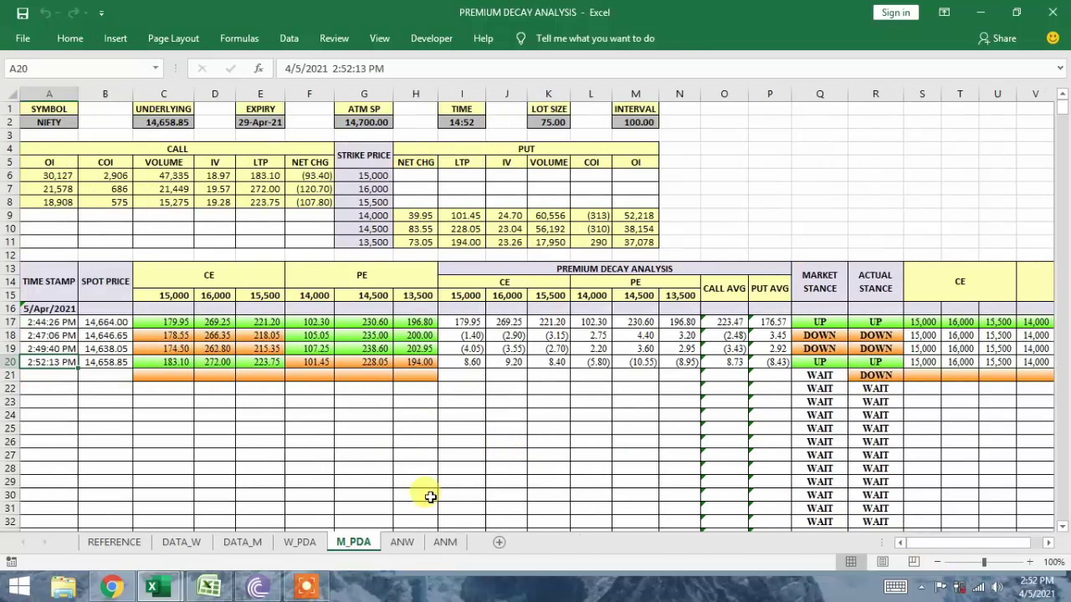
key(ctrl+Page_Up)
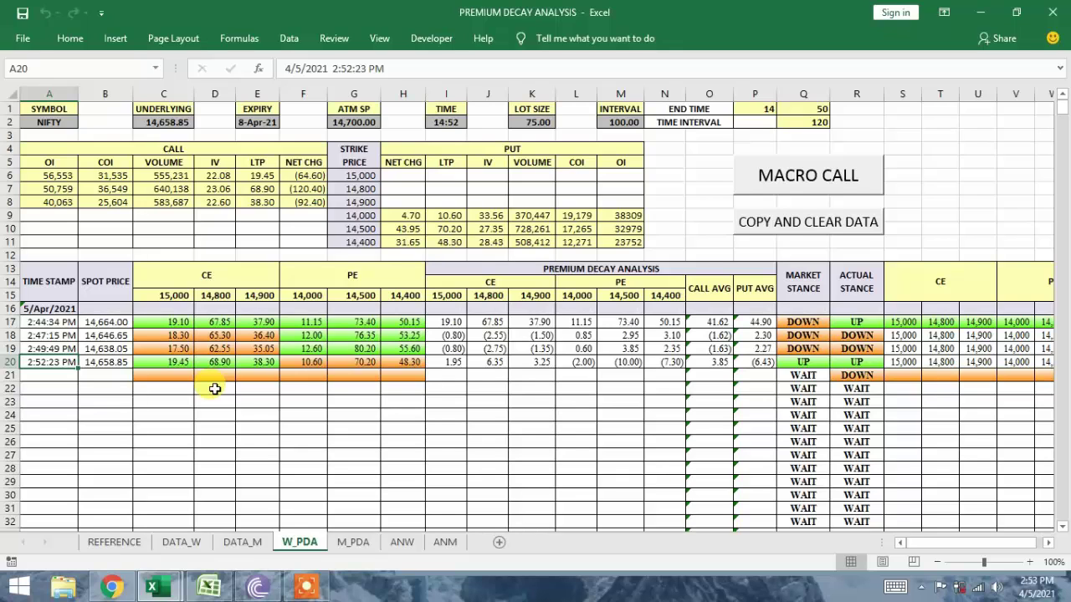
Run the COPY AND CLEAR DATA macro for the NIFTY records and return to the W_PDA sheet.
click(810, 233)
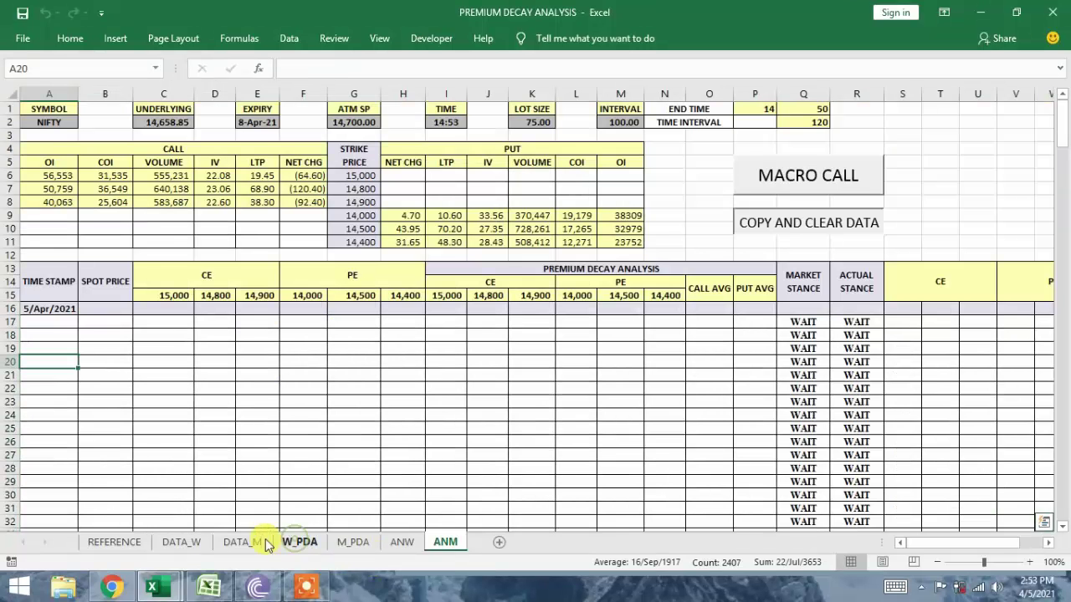
click(285, 544)
click(355, 411)
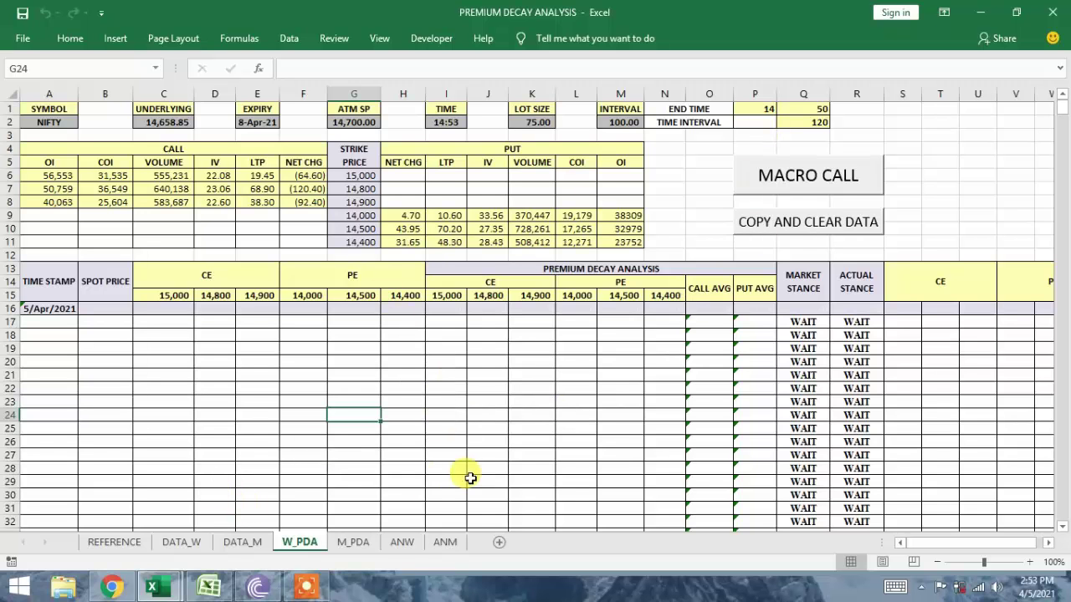
Change the symbol on the DATA_W sheet to BANKNIFTY.
click(182, 544)
scroll(258, 347, up, 20)
click(163, 127)
click(143, 149)
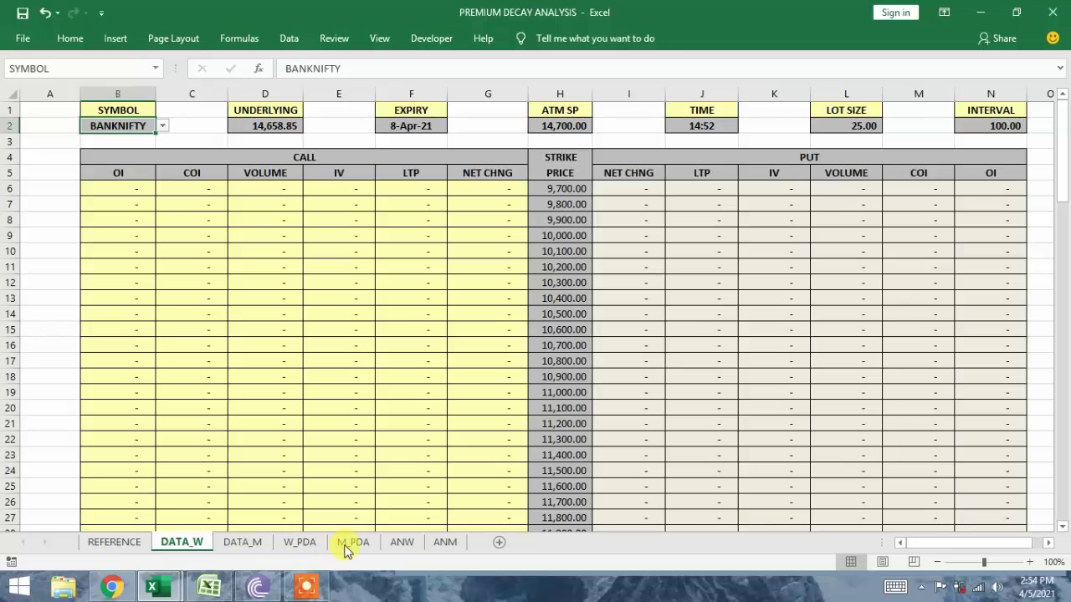
Enter 120 as the time interval on the W_PDA sheet.
click(306, 546)
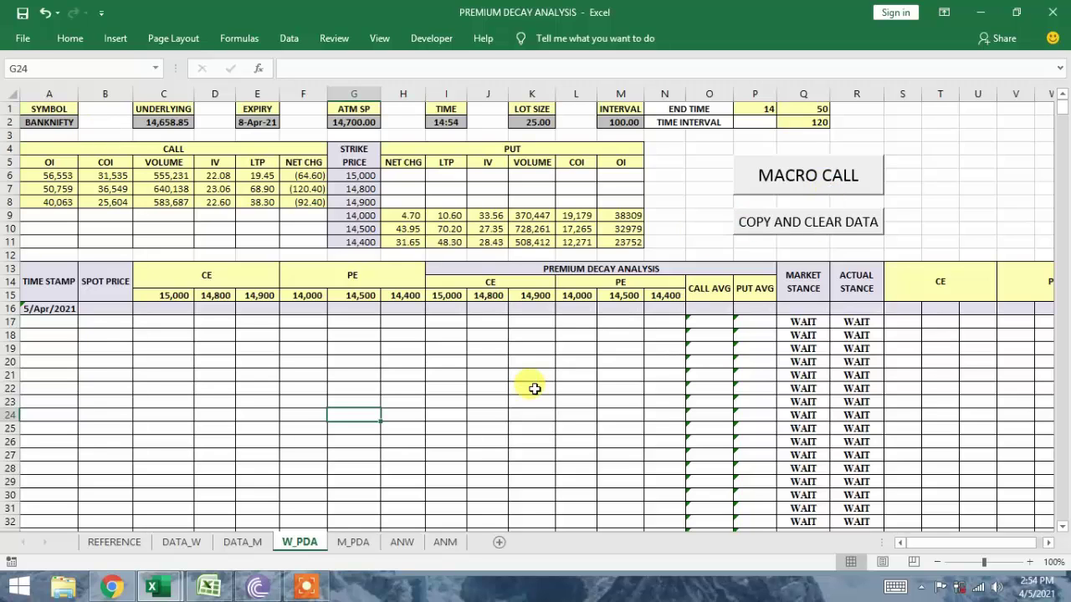
click(810, 124)
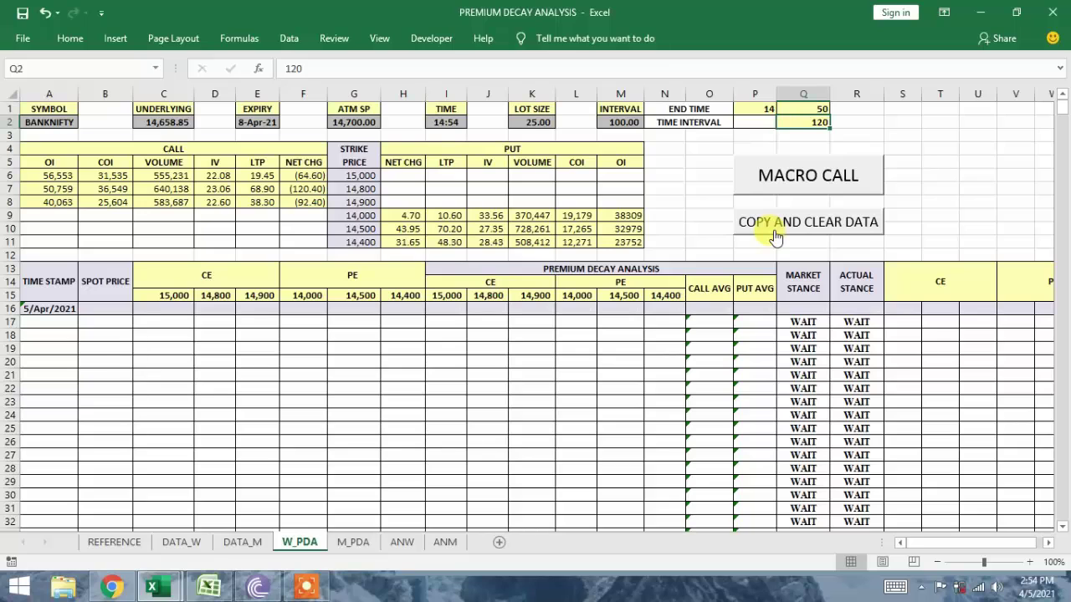
text(3)
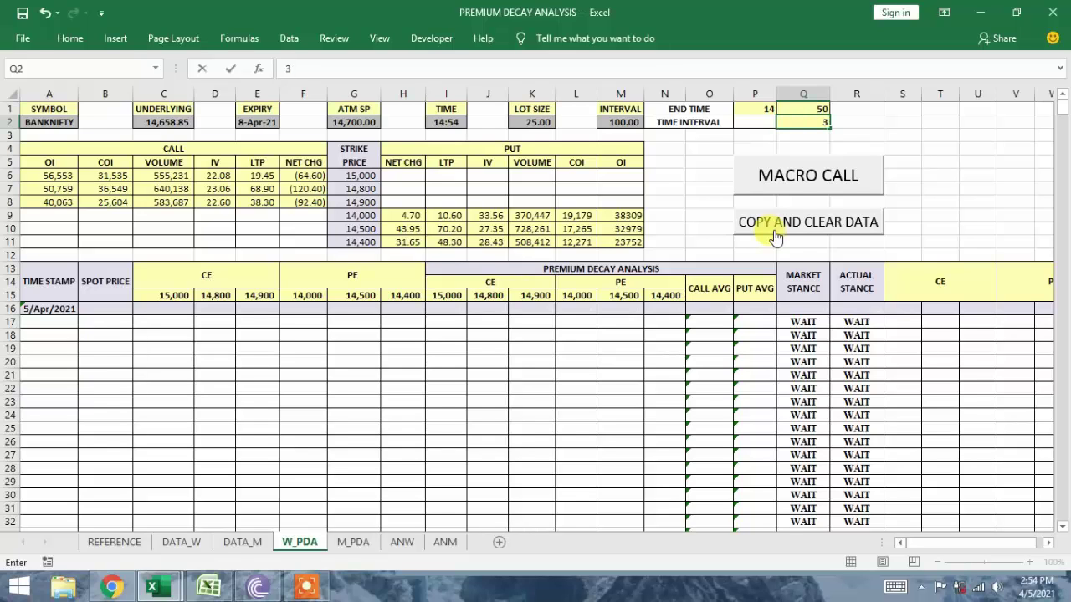
key(BackSpace)
text(120)
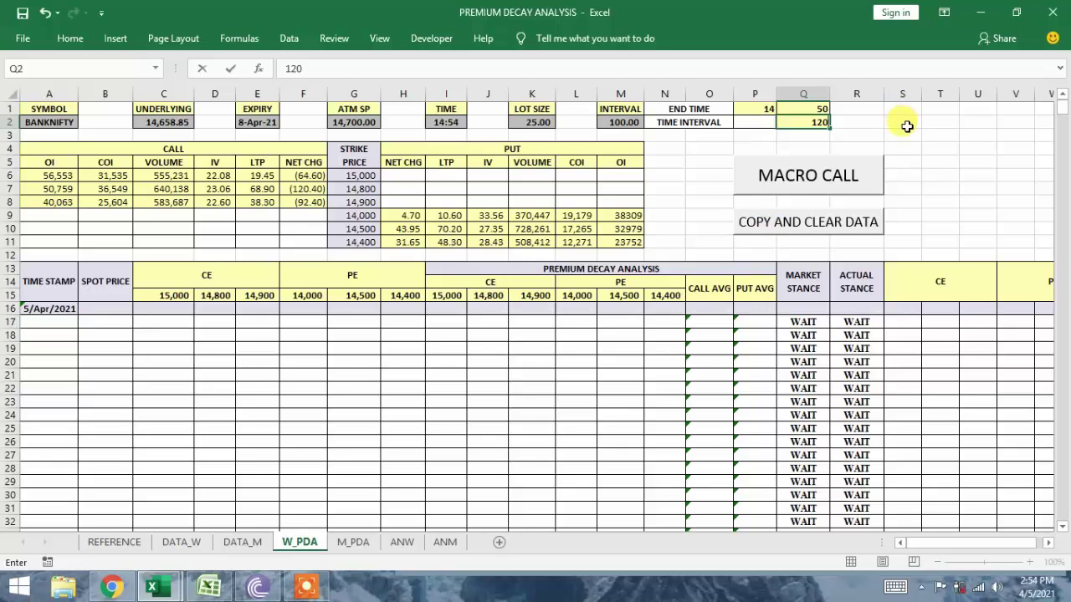
key(Up)
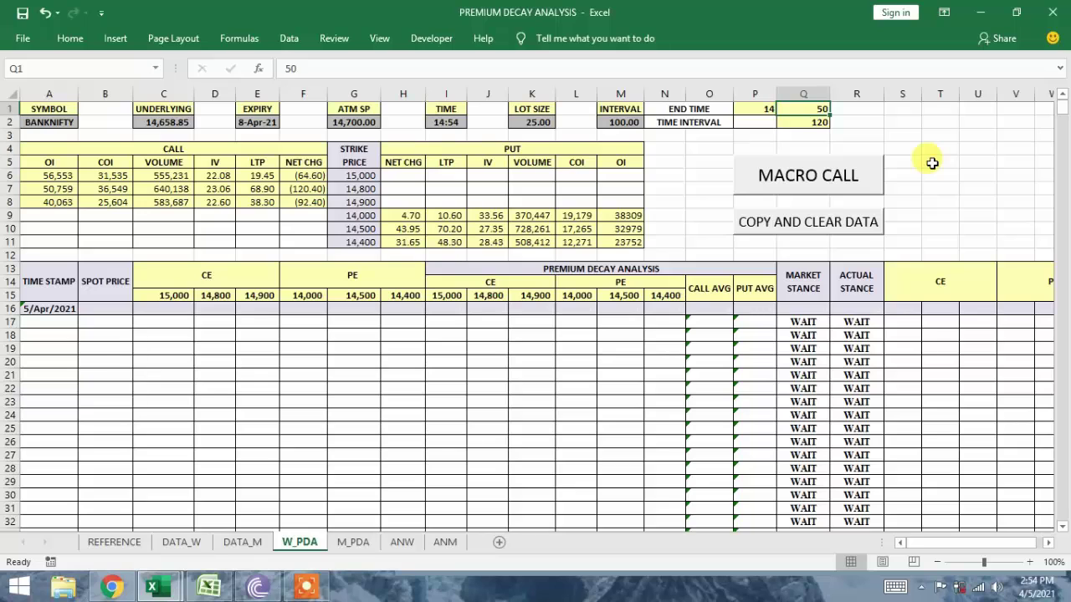
Set the W_PDA end time to hour 15 and minute 0, and run the MACRO CALL macro.
key(Left)
text(130)
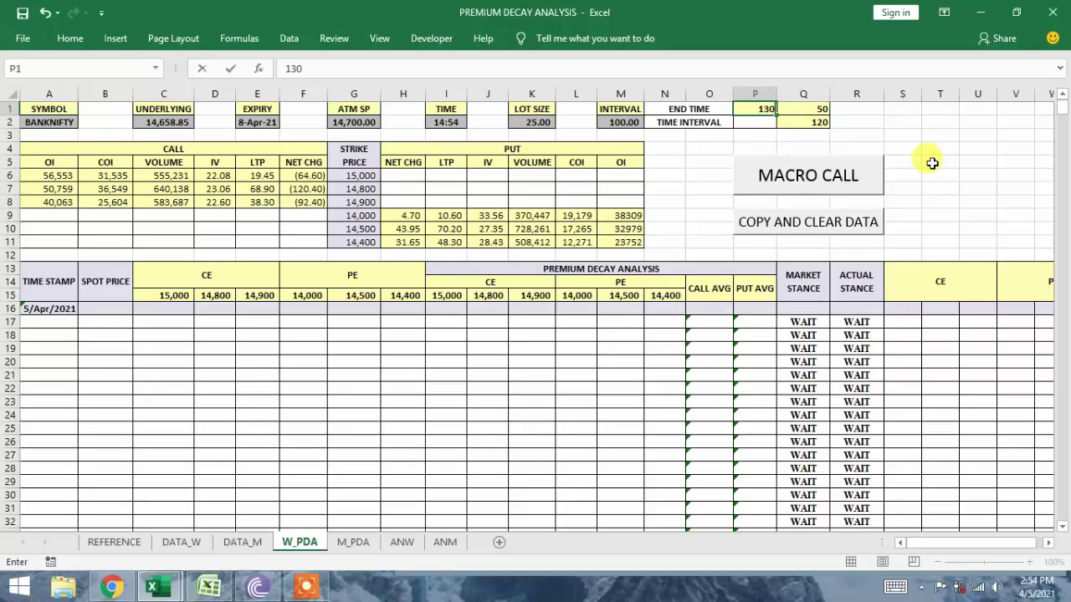
key(BackSpace)
key(BackSpace)
text(5)
key(Return)
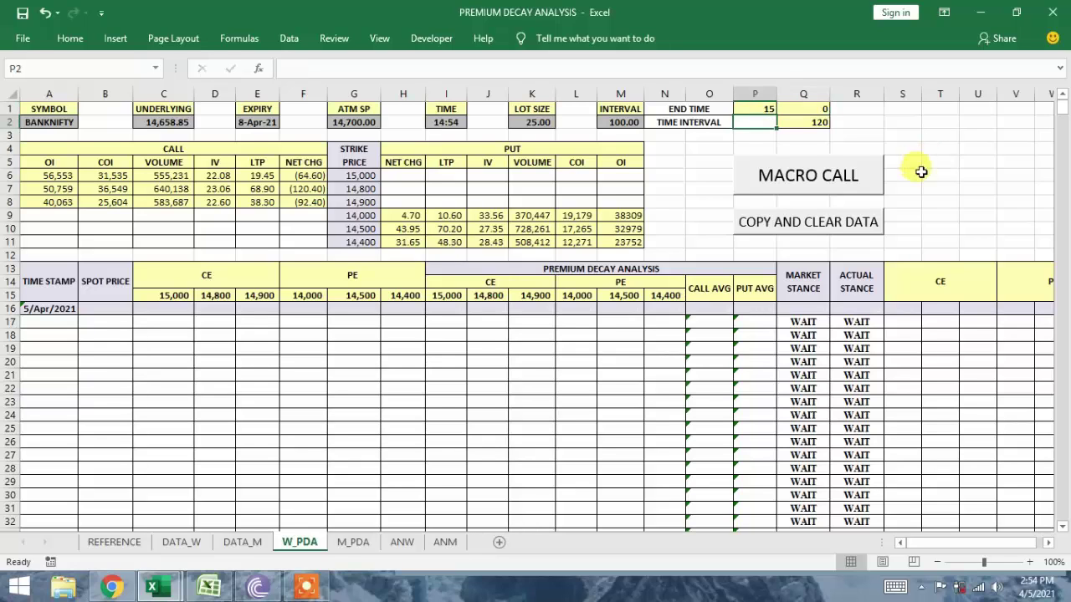
click(841, 182)
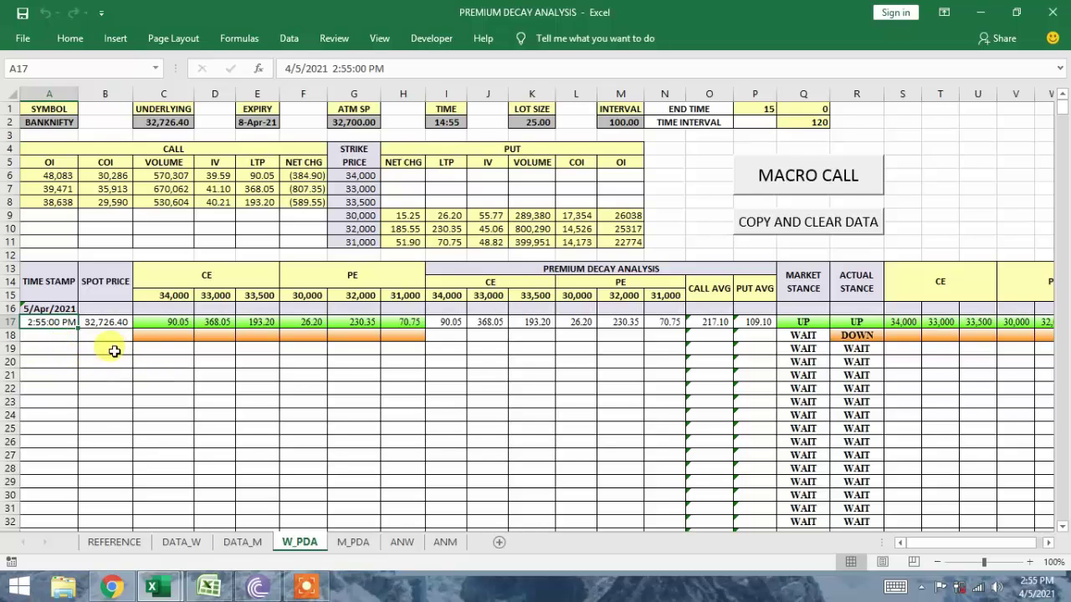
Review the recorded BANKNIFTY premiums and stances on M_PDA and W_PDA, and look at the archived weekly data on ANW.
click(352, 543)
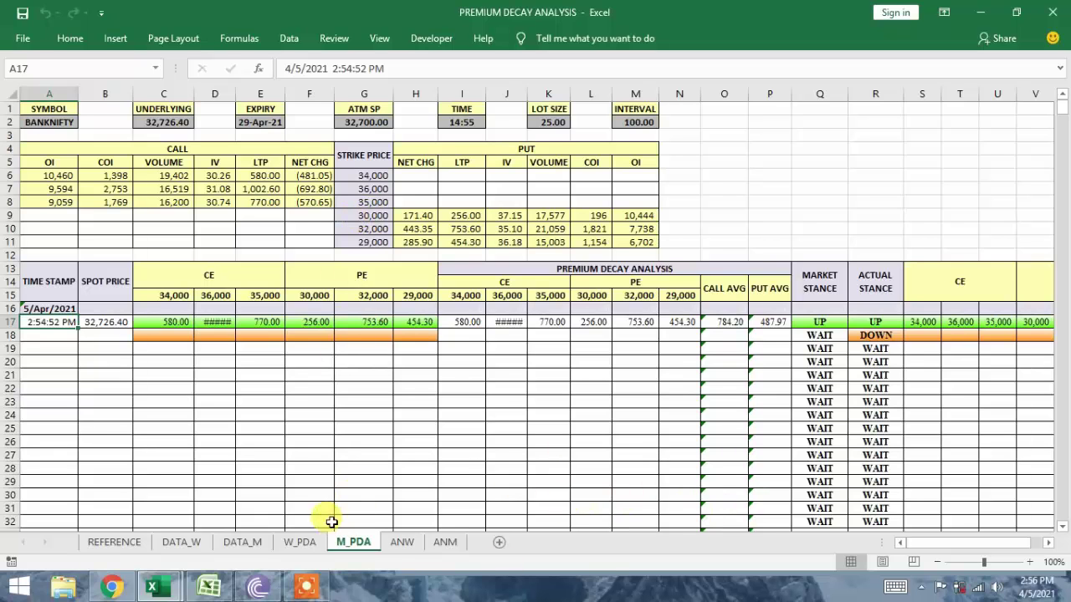
click(299, 542)
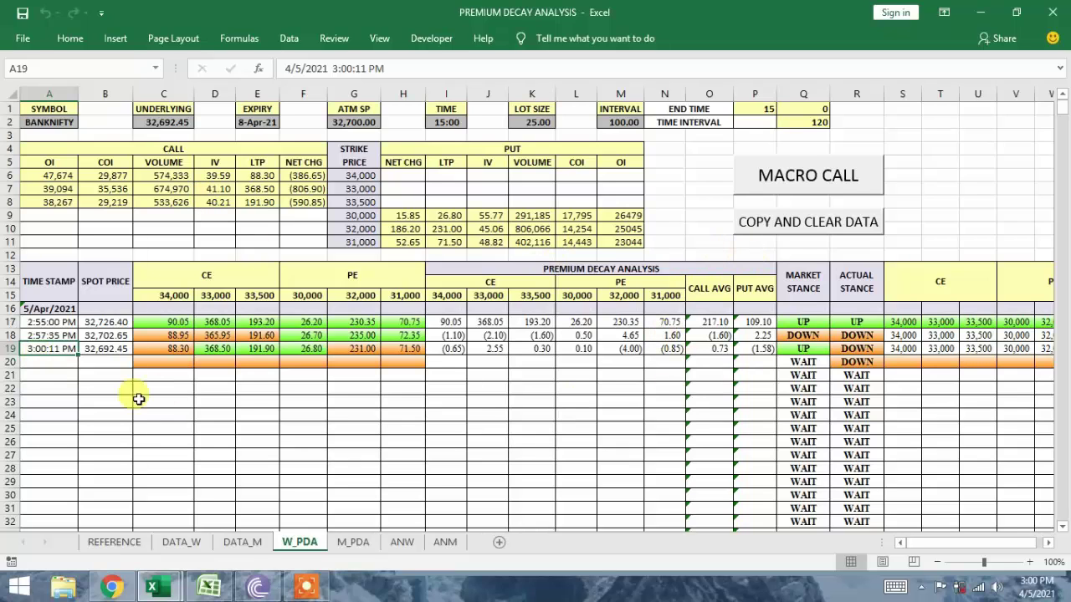
click(445, 542)
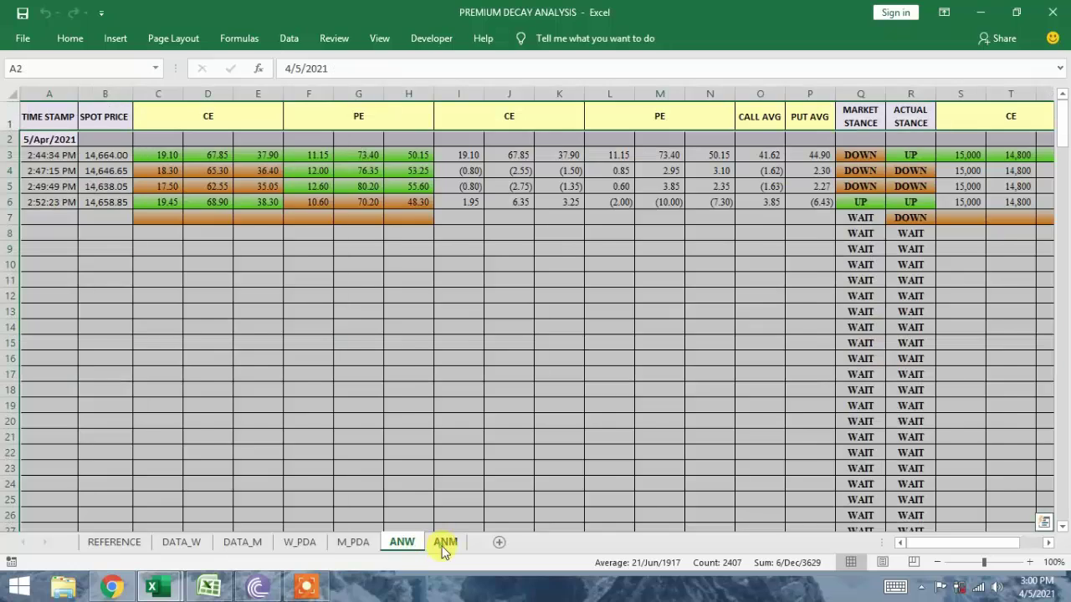
Run the COPY AND CLEAR DATA macro from the W_PDA sheet to archive the BANKNIFTY records.
click(301, 542)
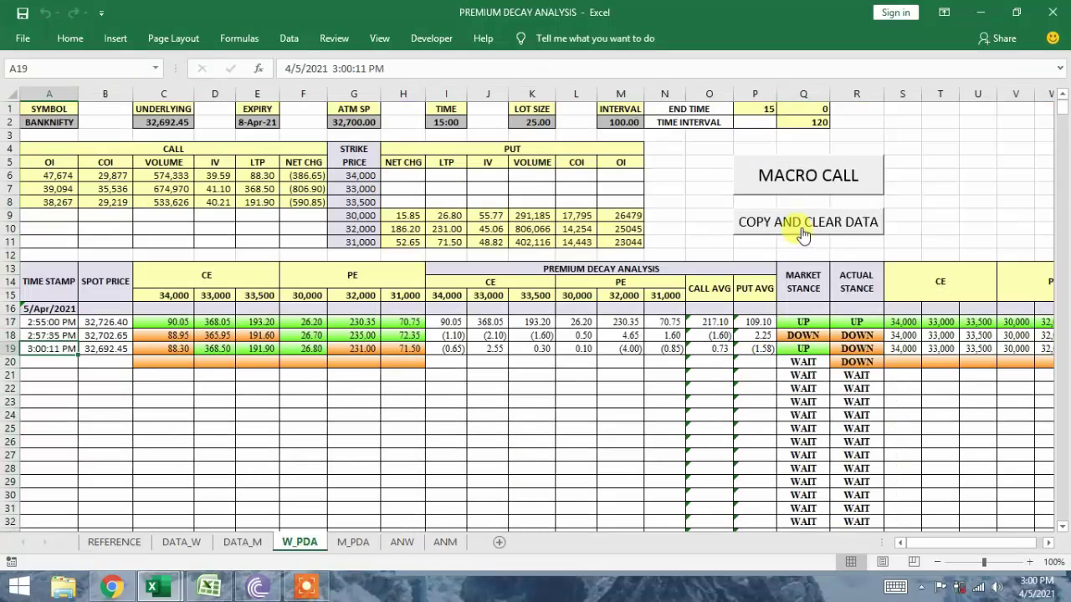
click(795, 225)
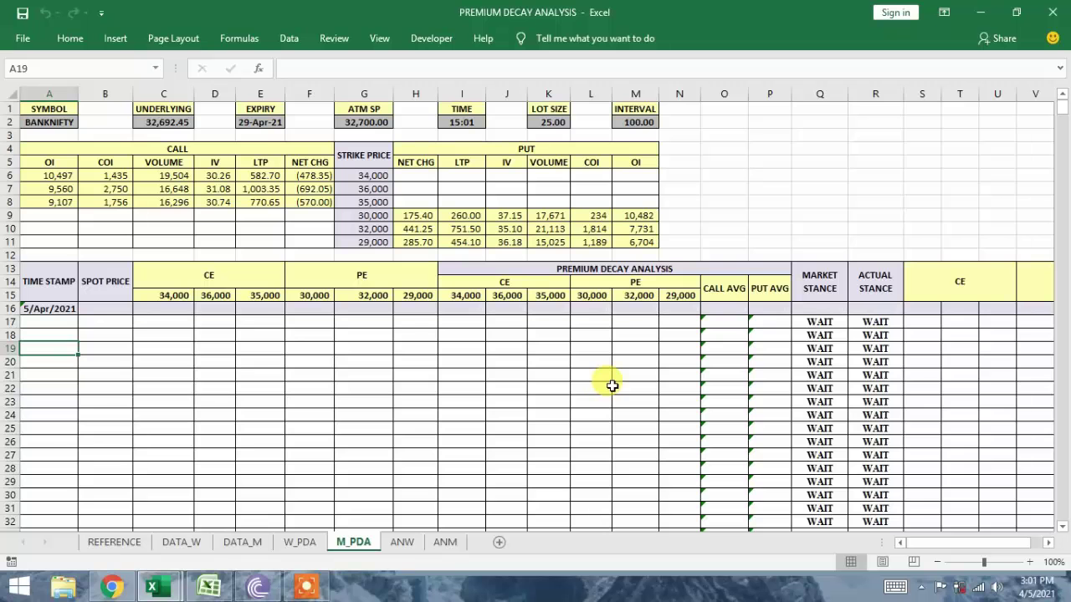
Compare the archived NIFTY and BANKNIFTY records on ANW and ANM with the M_PDA sheet, and view the DATA_M option chain.
click(402, 542)
click(447, 542)
click(319, 342)
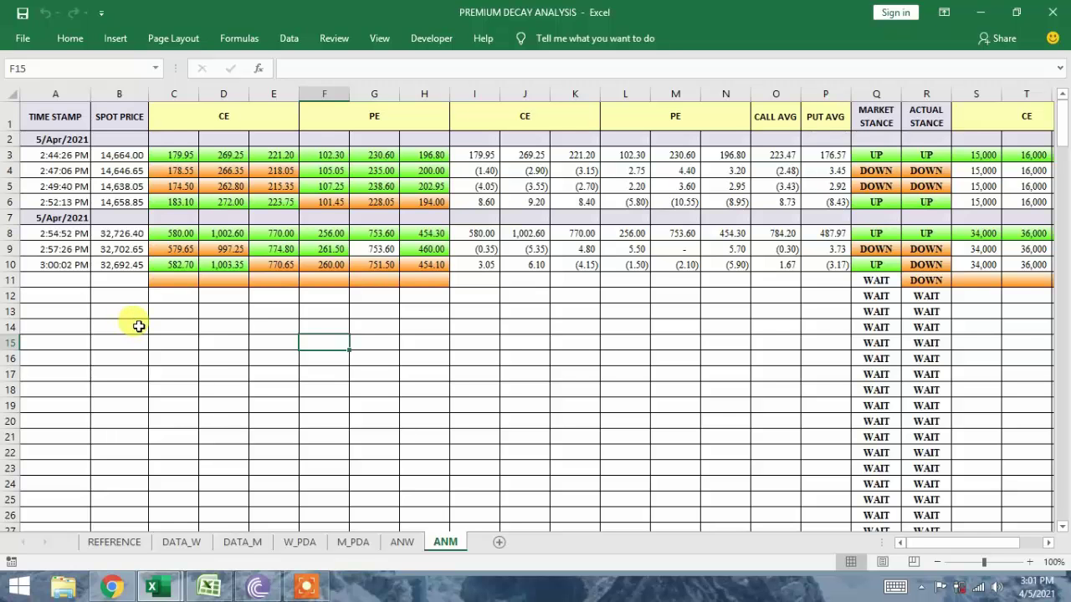
click(401, 542)
click(355, 543)
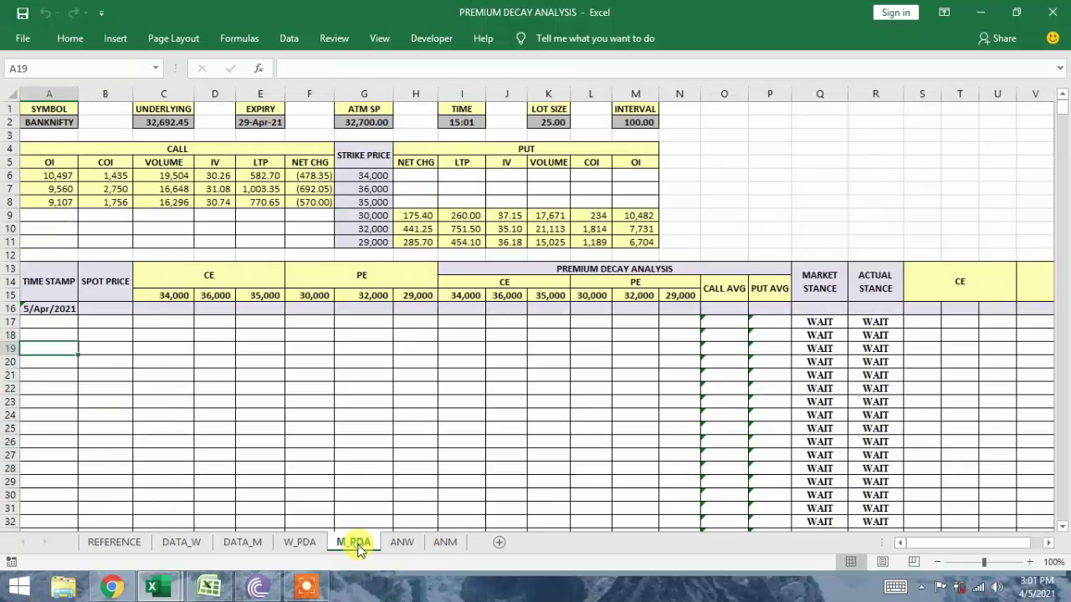
click(445, 543)
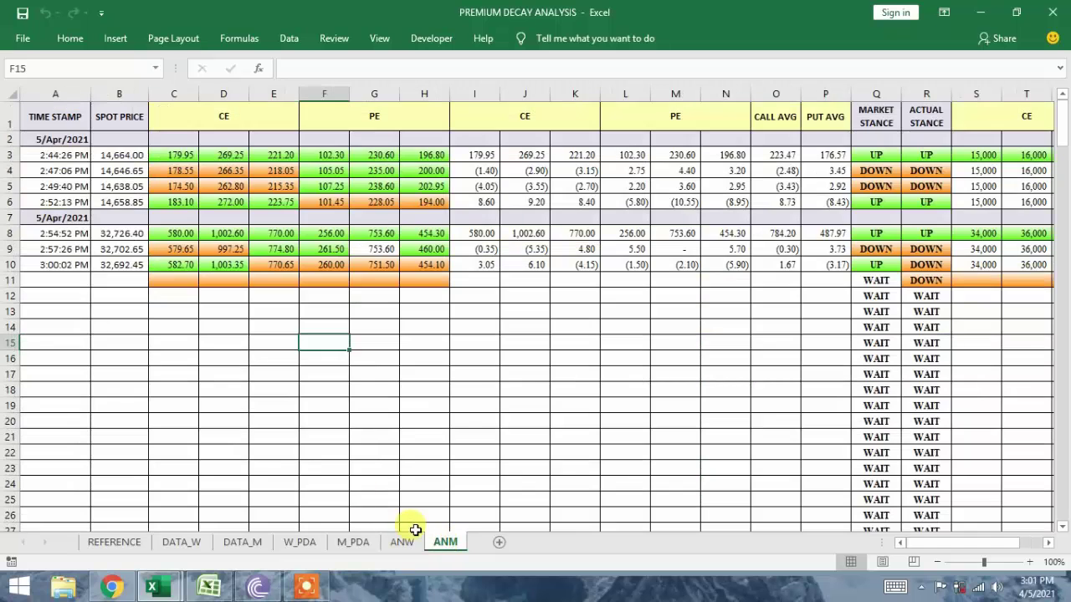
click(376, 433)
click(402, 544)
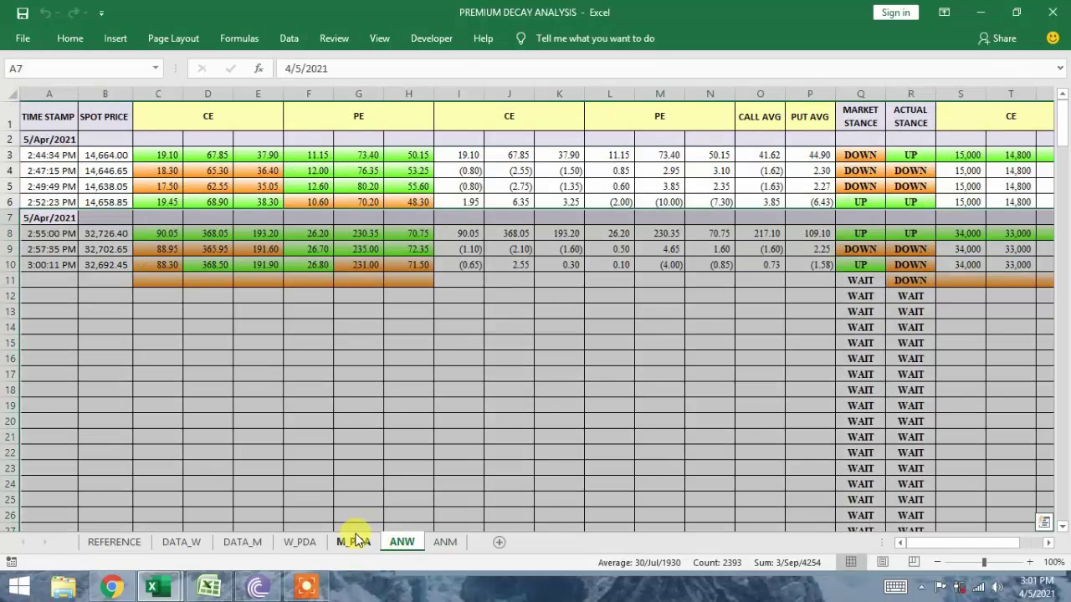
click(353, 542)
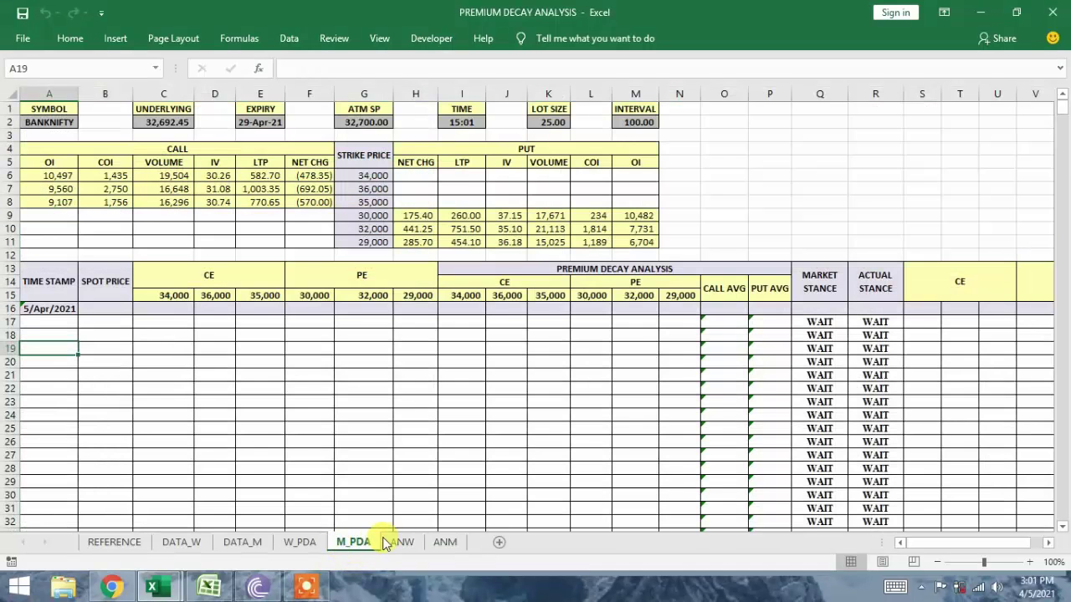
click(242, 542)
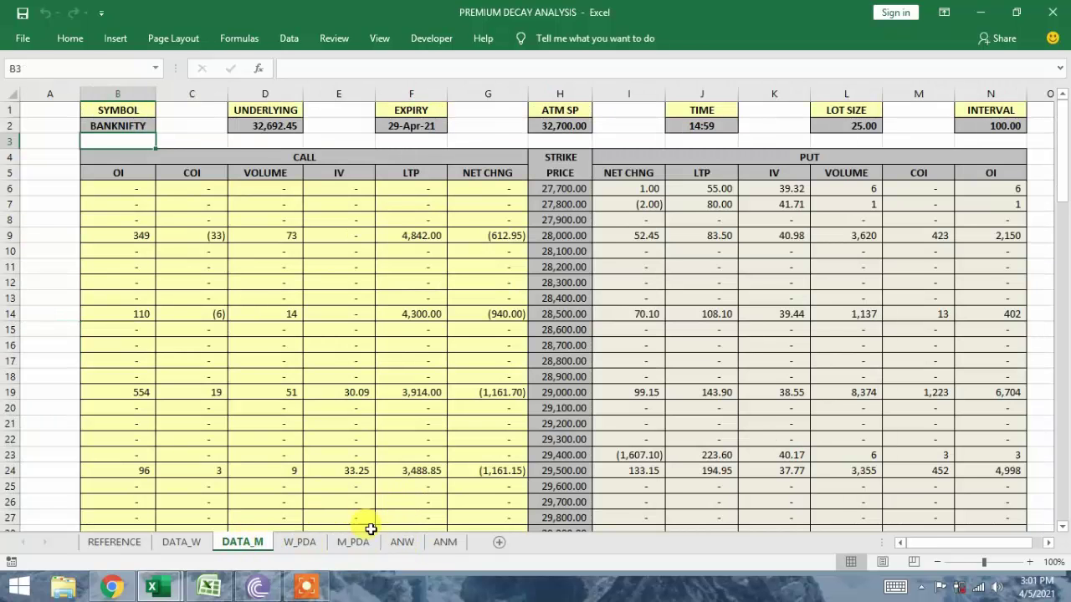
Show the W_PDA sheet and widen the workbook's horizontal scroll bar by shrinking the space for the sheet names.
click(301, 542)
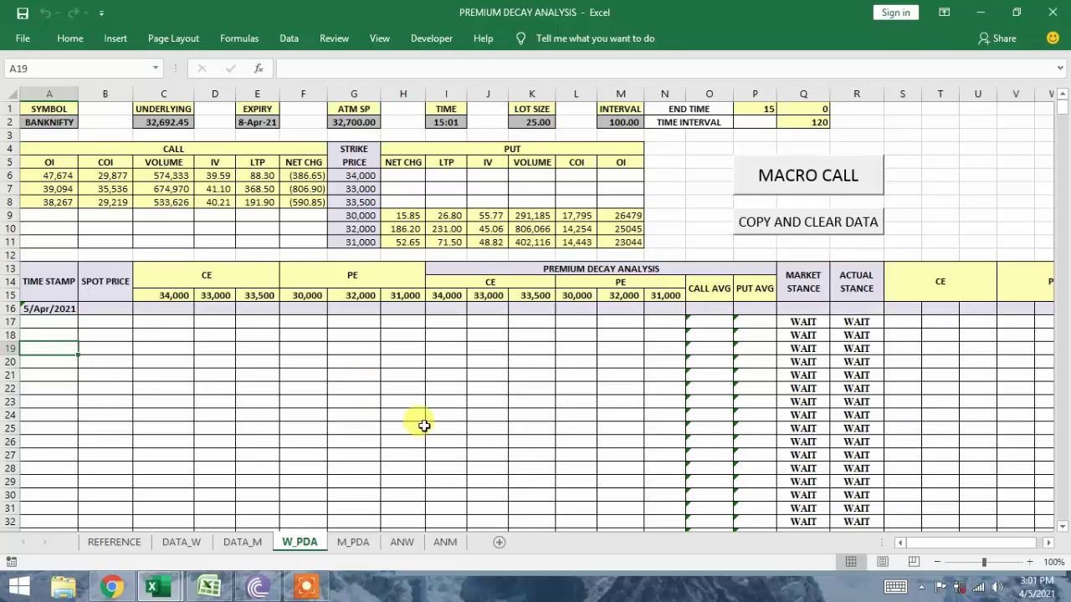
drag(884, 542, 693, 543)
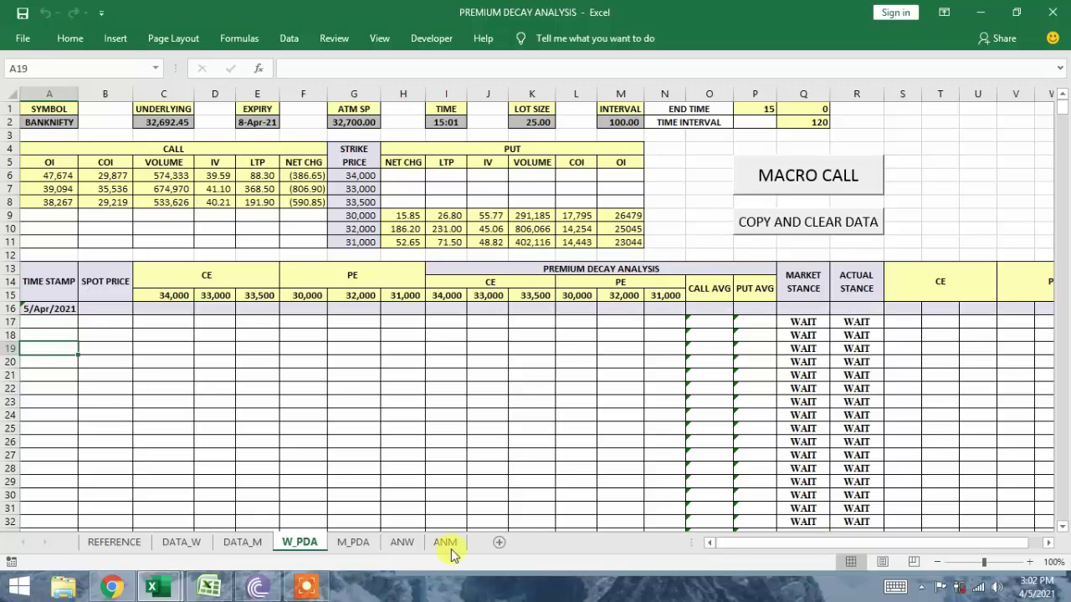
Review the archived records on ANW and ANM, clear the range selection on ANW, and check the emptied M_PDA and W_PDA sheets.
click(401, 542)
click(445, 542)
click(402, 543)
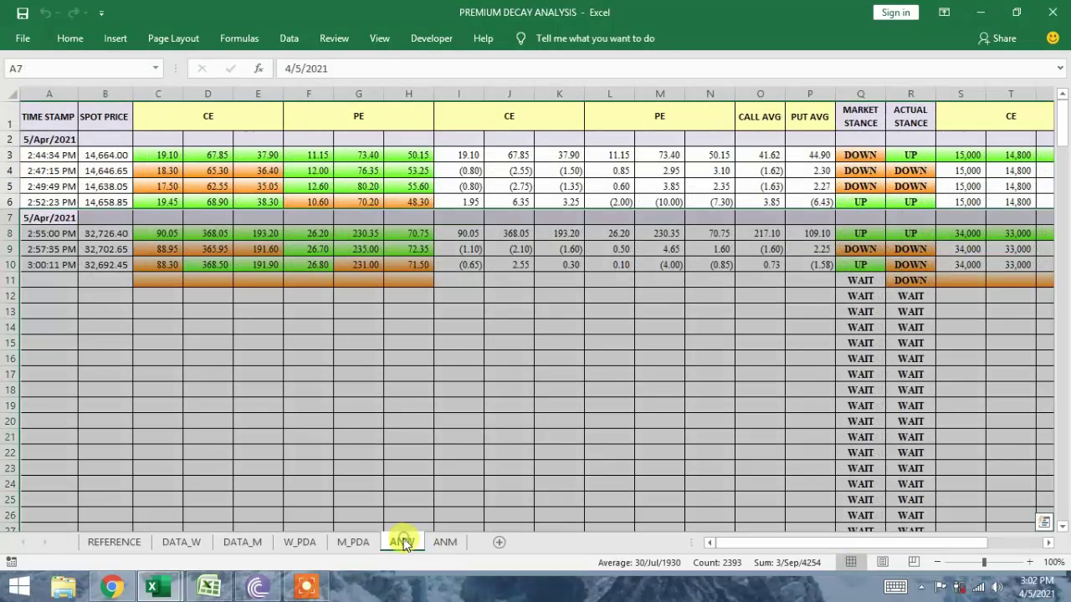
click(335, 327)
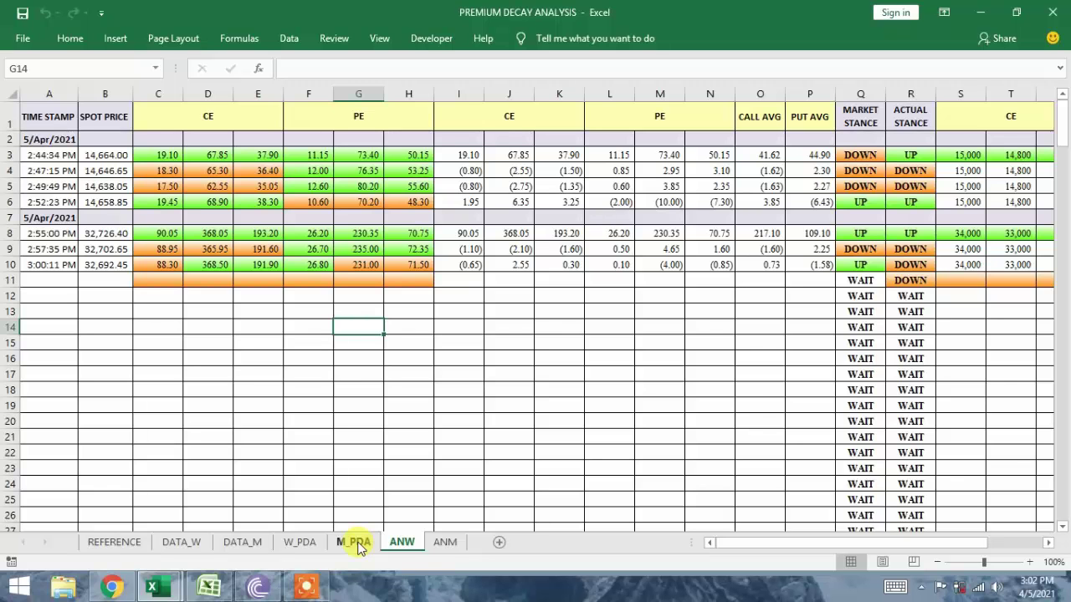
click(354, 542)
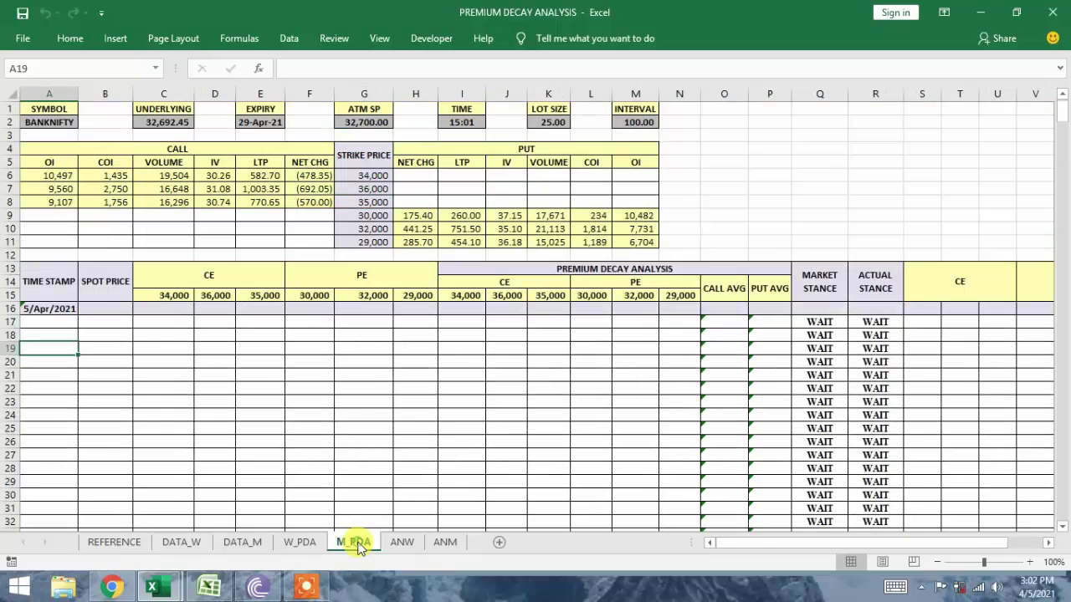
click(300, 542)
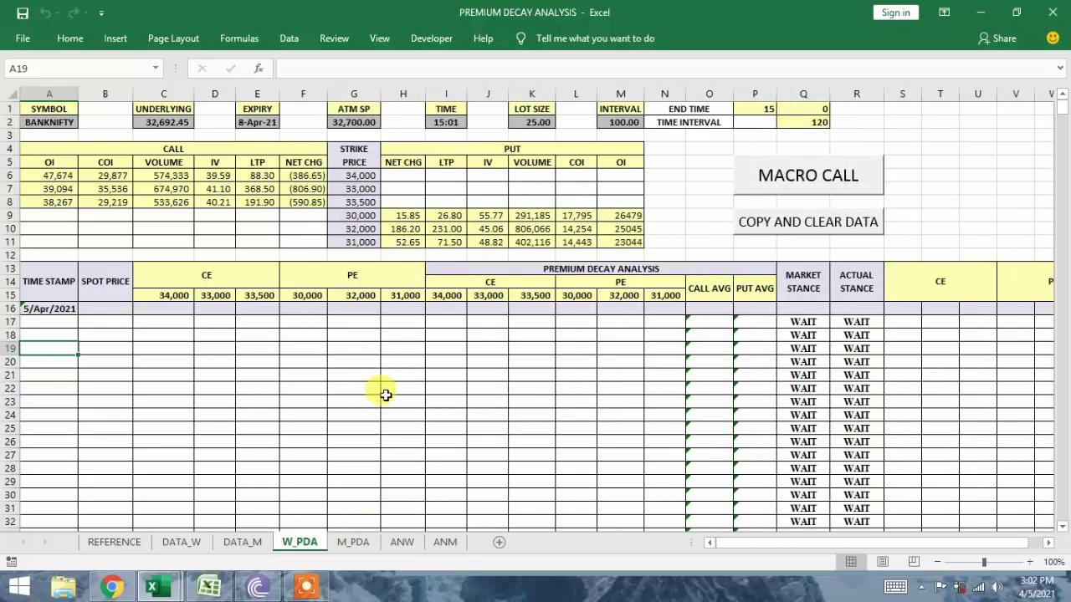
Switch to Chrome, view the investwitharha.com home page, and return to the PREMIUM DECAY ANALYSIS workbook in Excel.
click(111, 588)
text(inve)
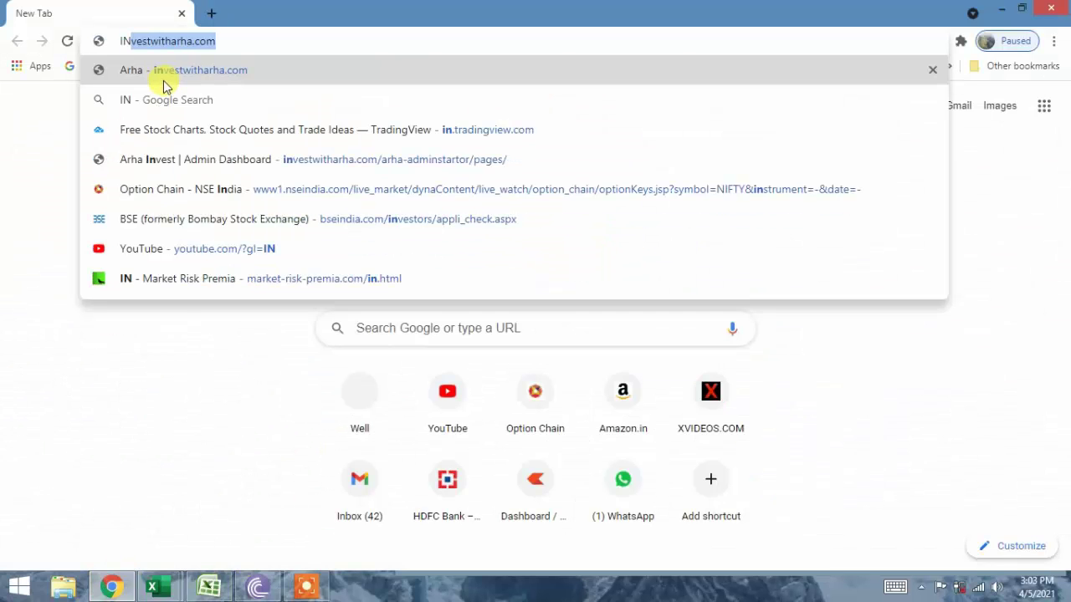
key(Return)
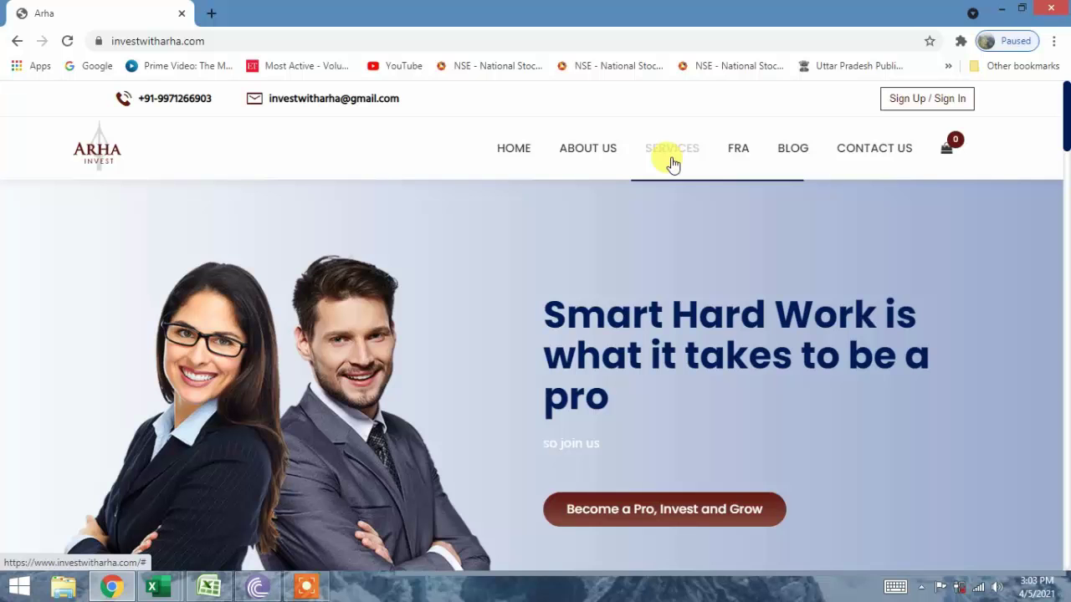
key(alt+Tab)
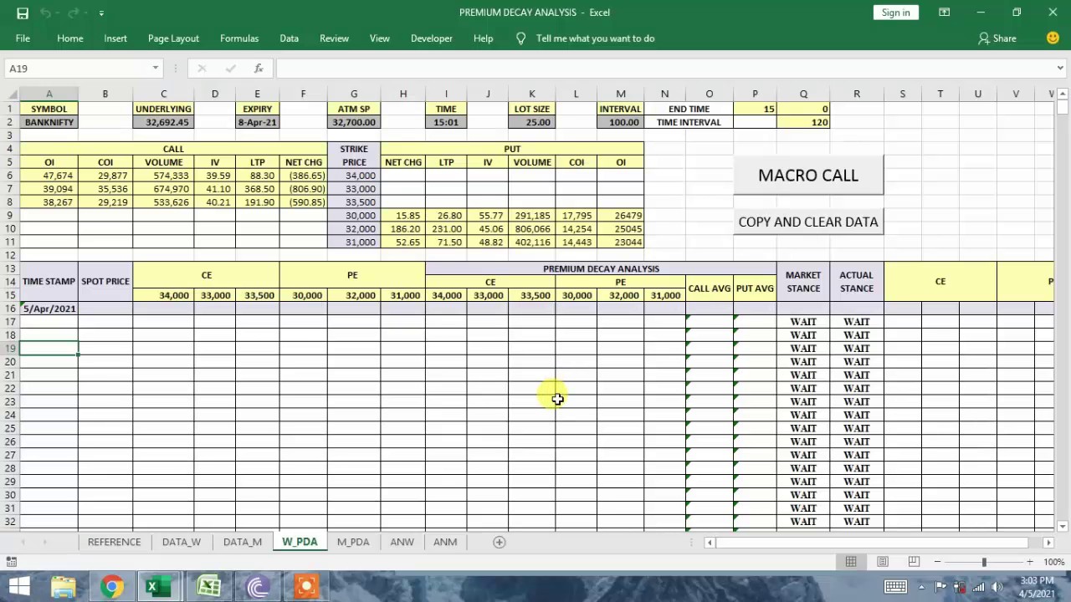